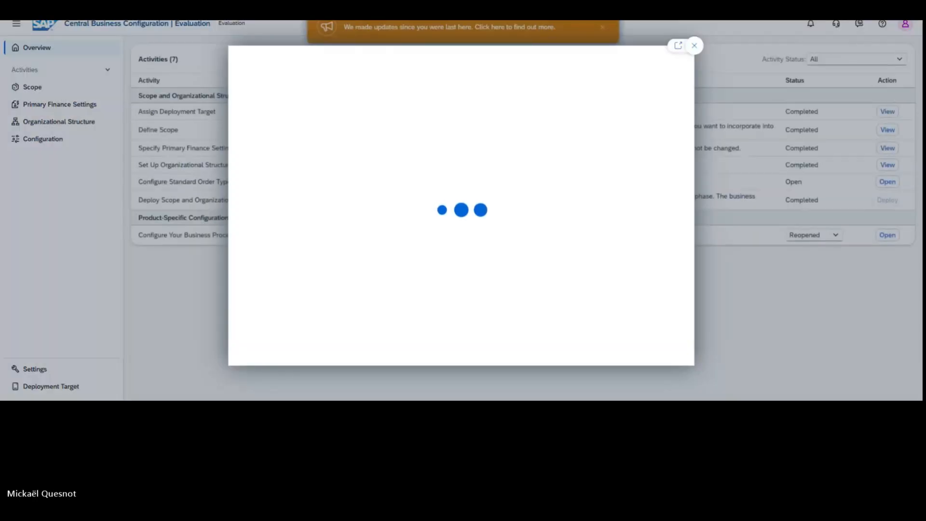
- Dismiss the open pop-up and the update notice, and open the Configuration activities
{"action": "left_click", "coordinate": [695, 46]}
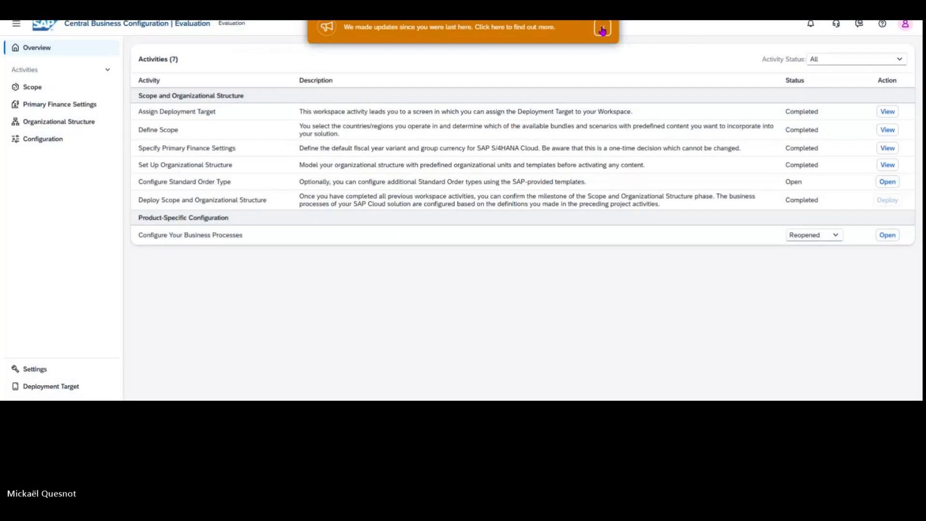
{"action": "left_click", "coordinate": [602, 27]}
{"action": "left_click", "coordinate": [60, 138]}
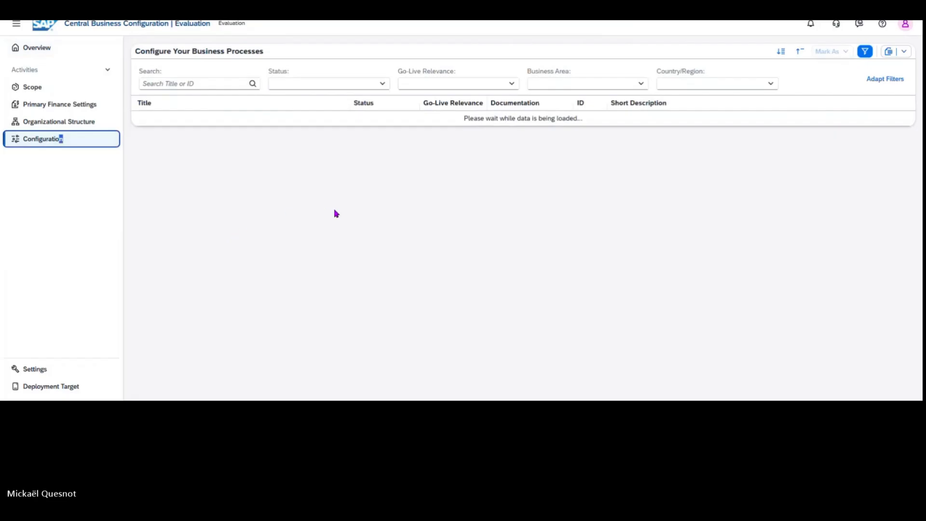
- Search the business process configuration for "identification" and locate the Business Partner Master Data activities
{"action": "left_click", "coordinate": [191, 82]}
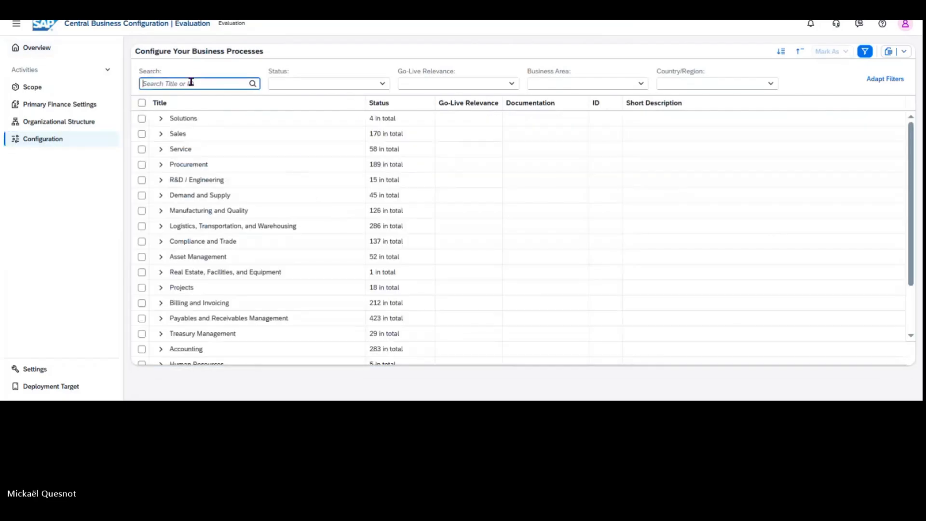
{"action": "type", "text": "identi"}
{"action": "key", "text": "Return"}
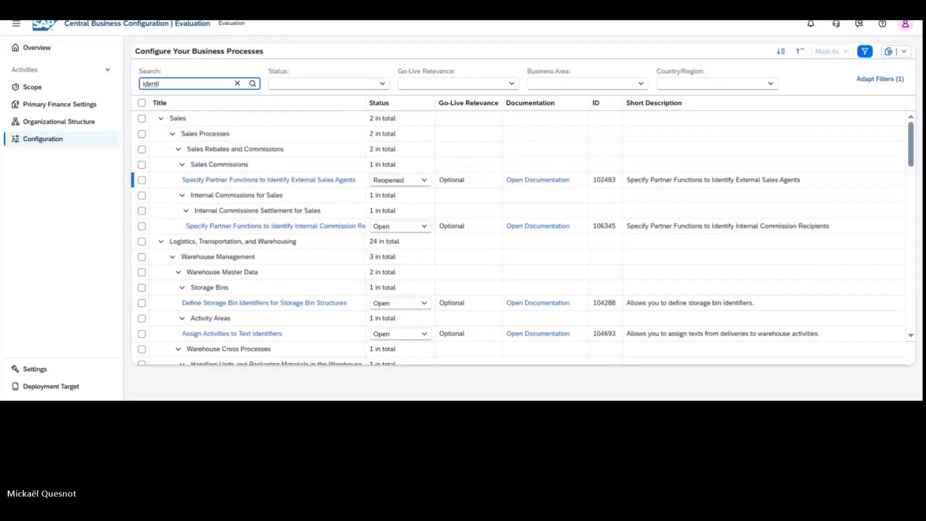
{"action": "type", "text": "ificato"}
{"action": "key", "text": "BackSpace"}
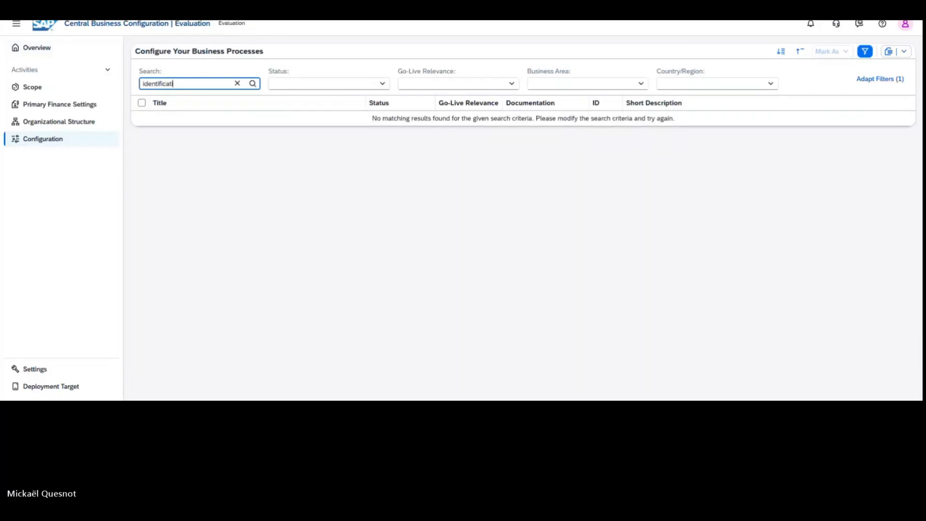
{"action": "type", "text": "ion"}
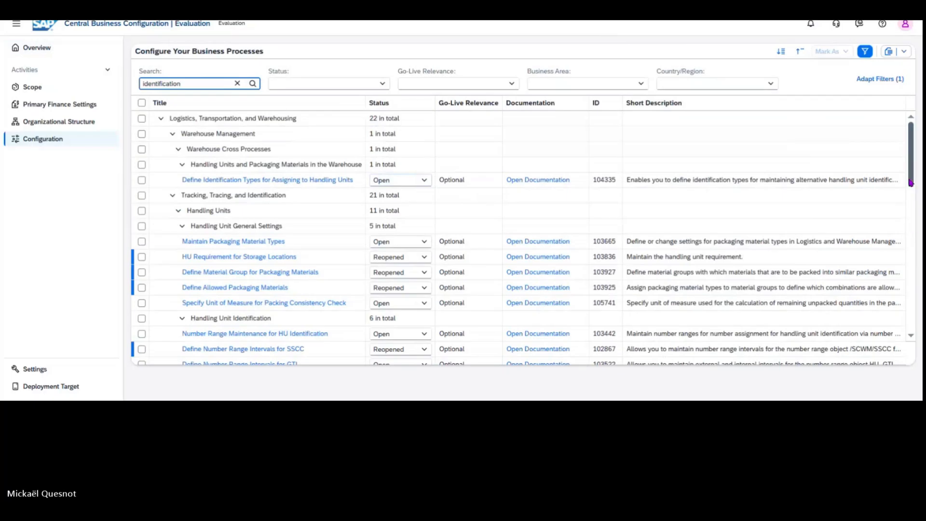
{"action": "left_click_drag", "start_coordinate": [911, 182], "coordinate": [917, 304]}
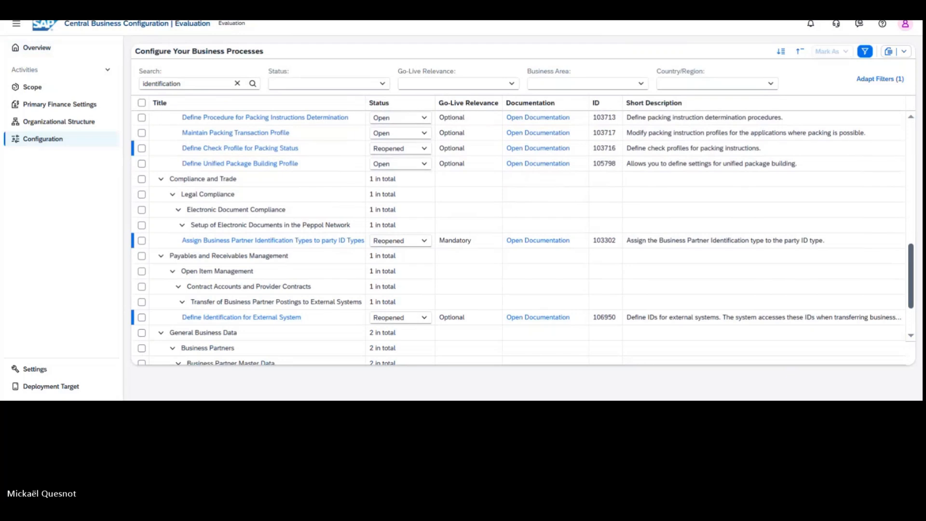
{"action": "left_click_drag", "start_coordinate": [916, 304], "coordinate": [917, 327]}
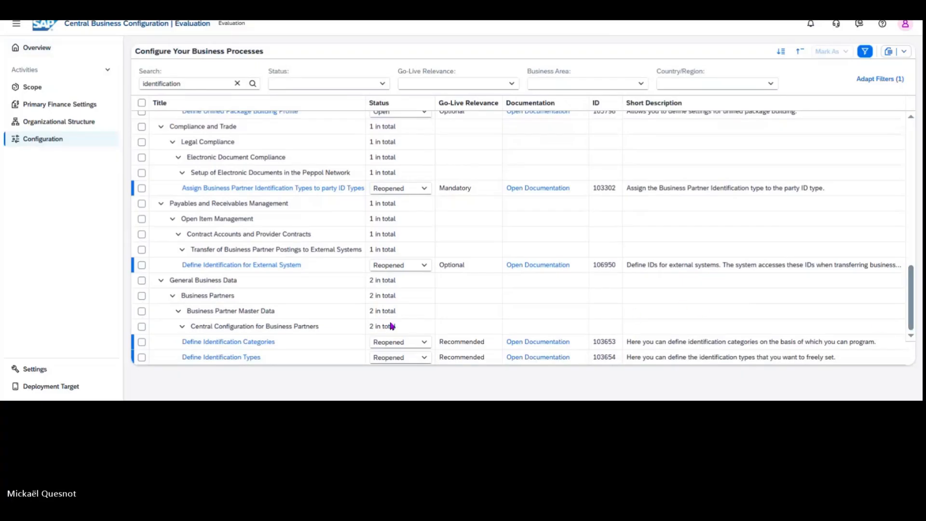
- Filter the configuration activities by the copied group name "Central Configuration for Business Partners"
{"action": "left_click", "coordinate": [286, 328]}
{"action": "triple_click", "coordinate": [277, 326]}
{"action": "key", "text": "ctrl+c"}
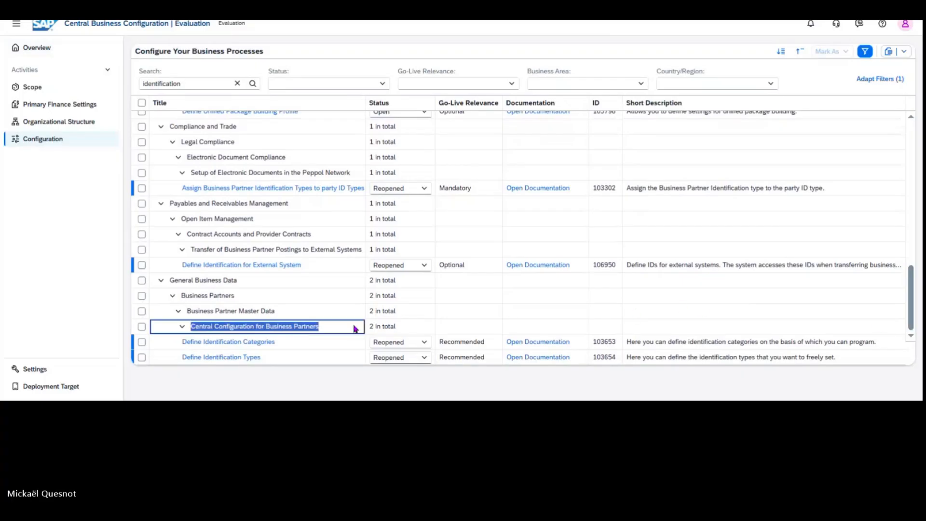
{"action": "double_click", "coordinate": [175, 83]}
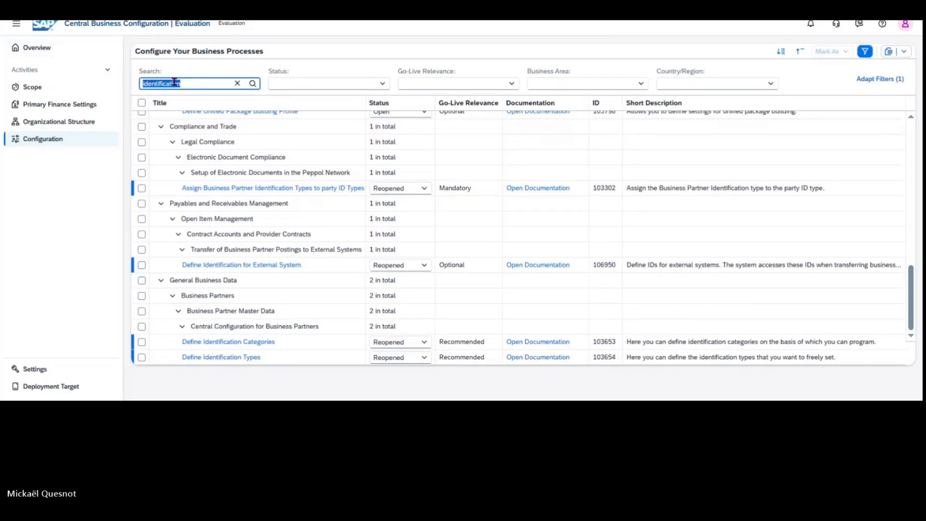
{"action": "key", "text": "ctrl+v"}
{"action": "key", "text": "Return"}
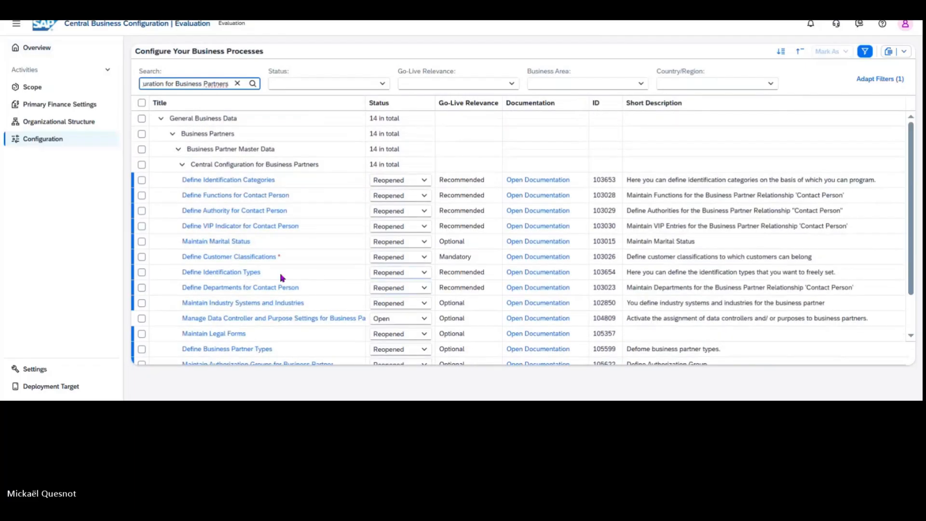
- Open the documentation of Define Identification Types, and open the activity itself in S/4HANA Cloud
{"action": "left_click", "coordinate": [525, 276]}
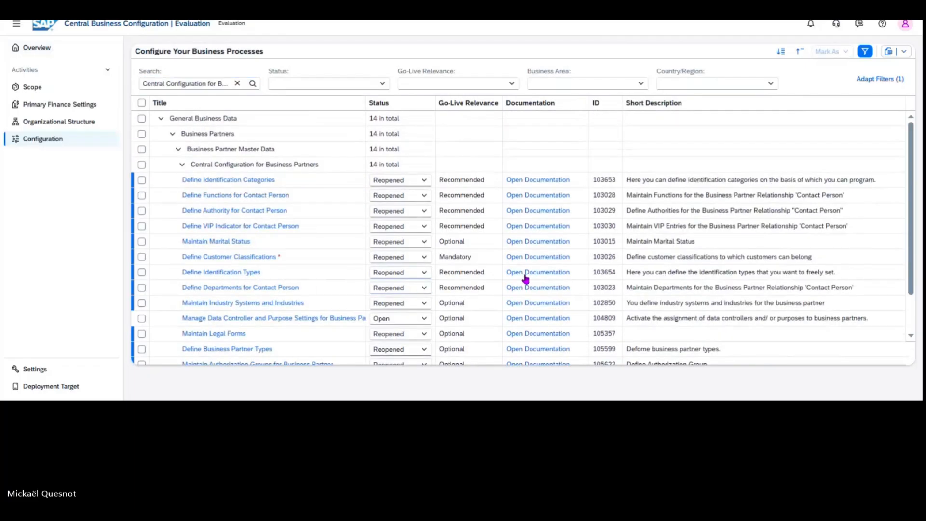
{"action": "triple_click", "coordinate": [525, 277]}
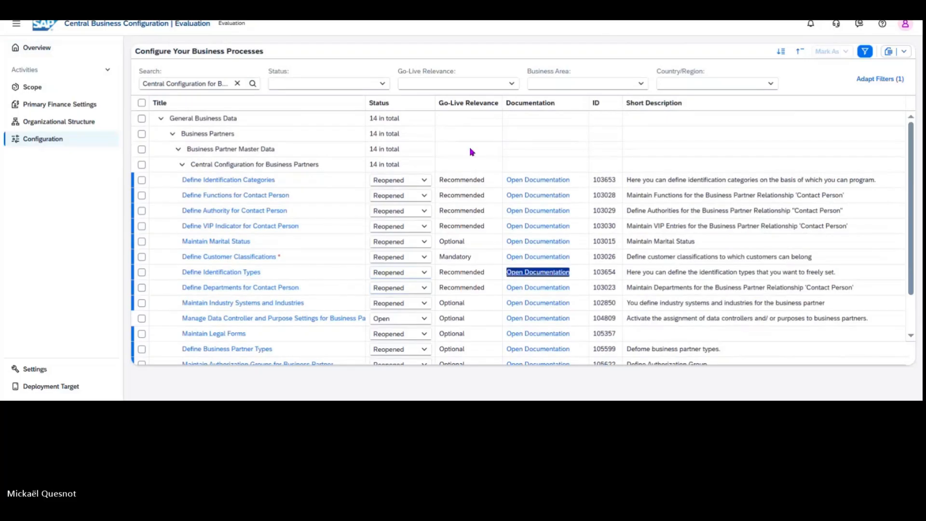
{"action": "left_click", "coordinate": [246, 276]}
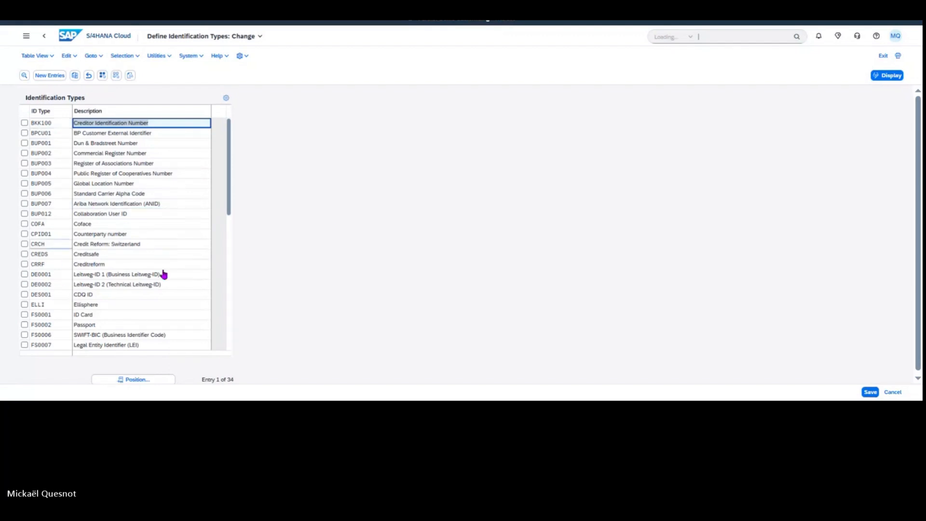
- Create a new identification type entry with ID type Z_CSTB and description CSTB
{"action": "left_click_drag", "start_coordinate": [232, 201], "coordinate": [232, 326]}
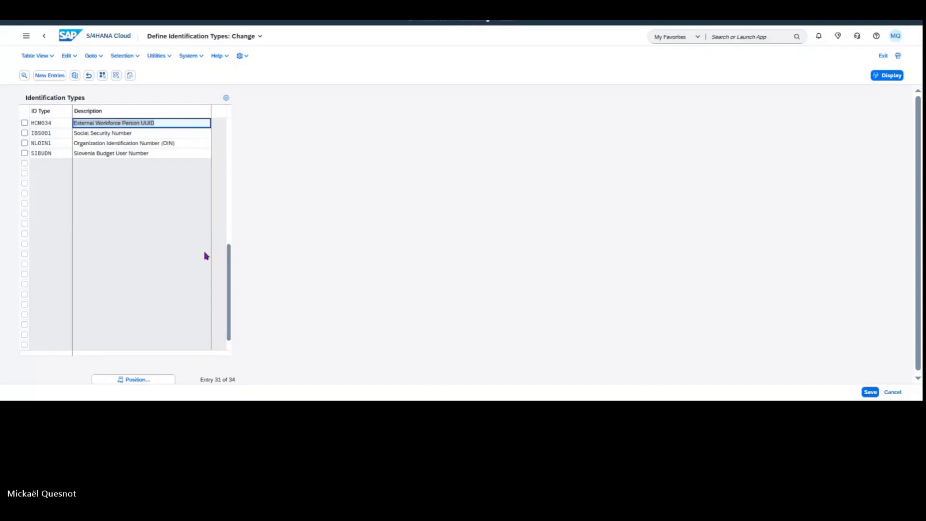
{"action": "left_click", "coordinate": [53, 81]}
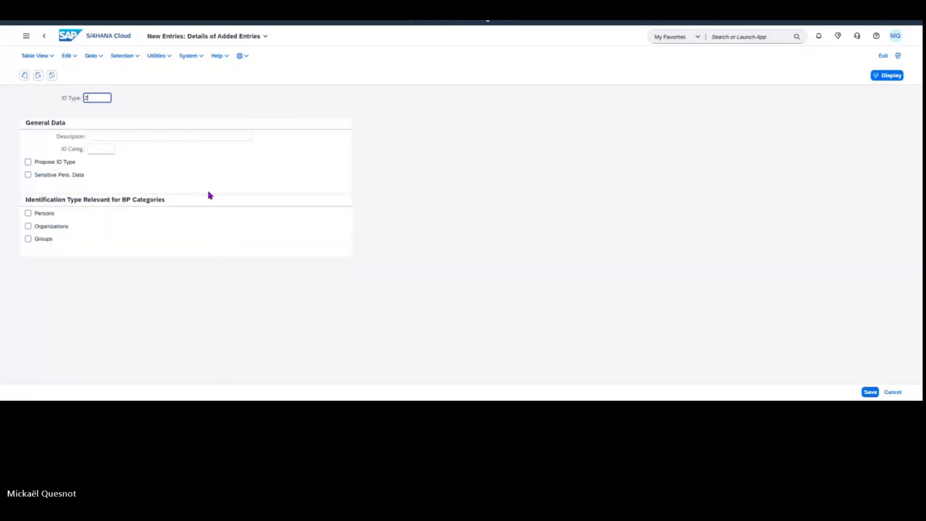
{"action": "type", "text": "Z_CSTB"}
{"action": "left_click", "coordinate": [146, 139]}
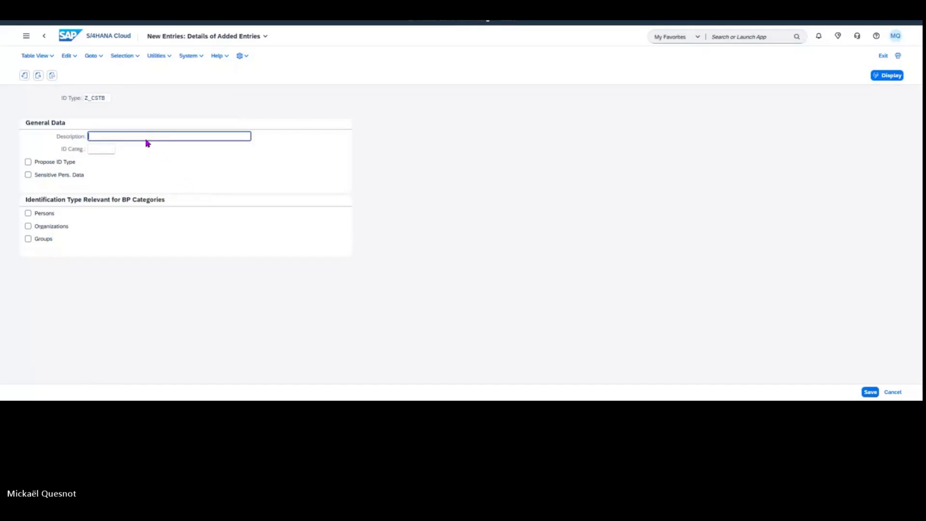
{"action": "type", "text": "CSTB"}
- Look through the available identification categories for the new type, leaving the ID category empty
{"action": "left_click", "coordinate": [111, 150]}
{"action": "key", "text": "F4"}
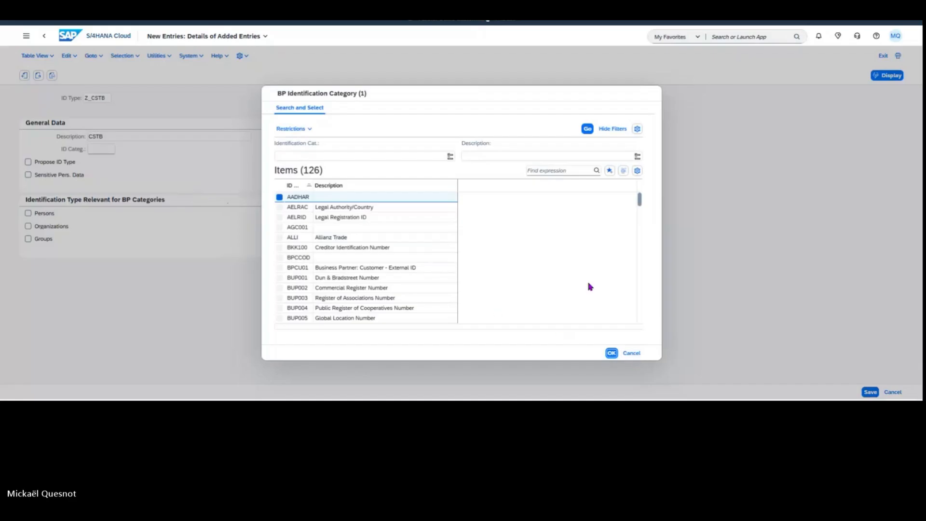
{"action": "left_click_drag", "start_coordinate": [641, 200], "coordinate": [636, 330]}
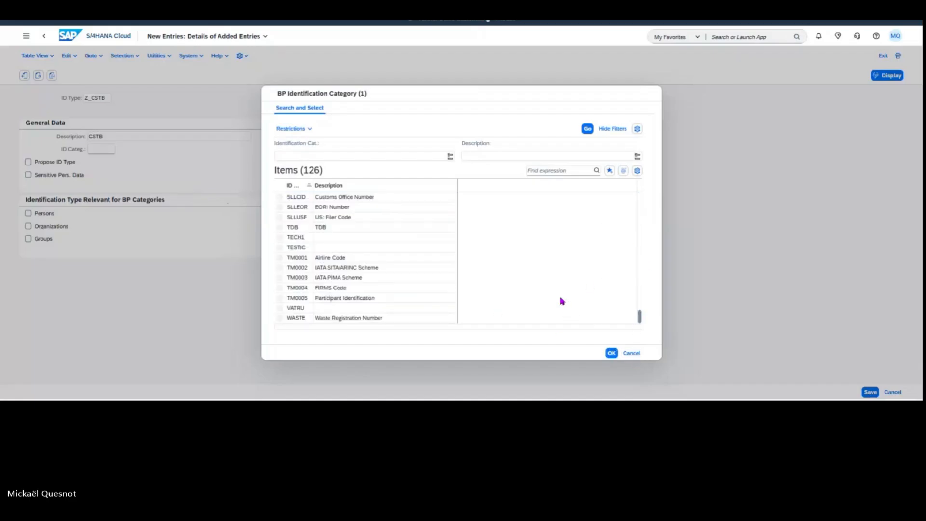
{"action": "left_click", "coordinate": [630, 354]}
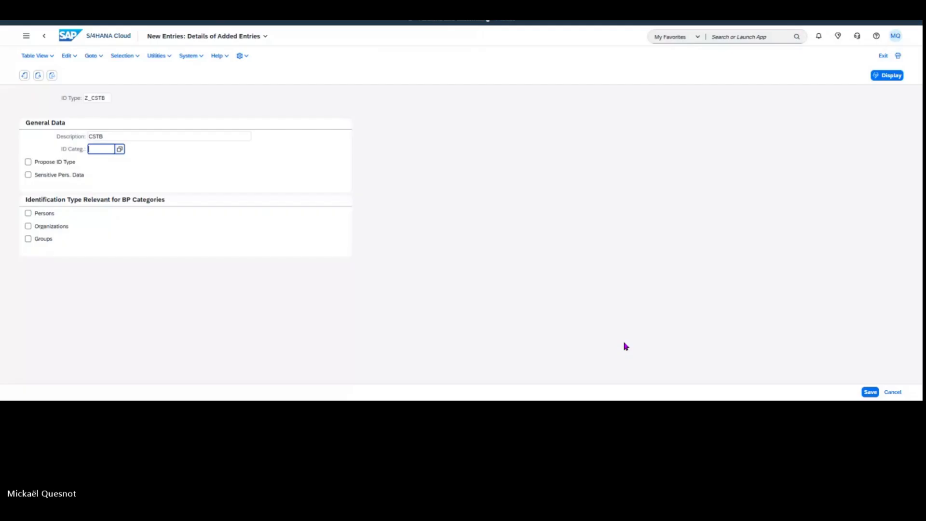
{"action": "left_click", "coordinate": [132, 179]}
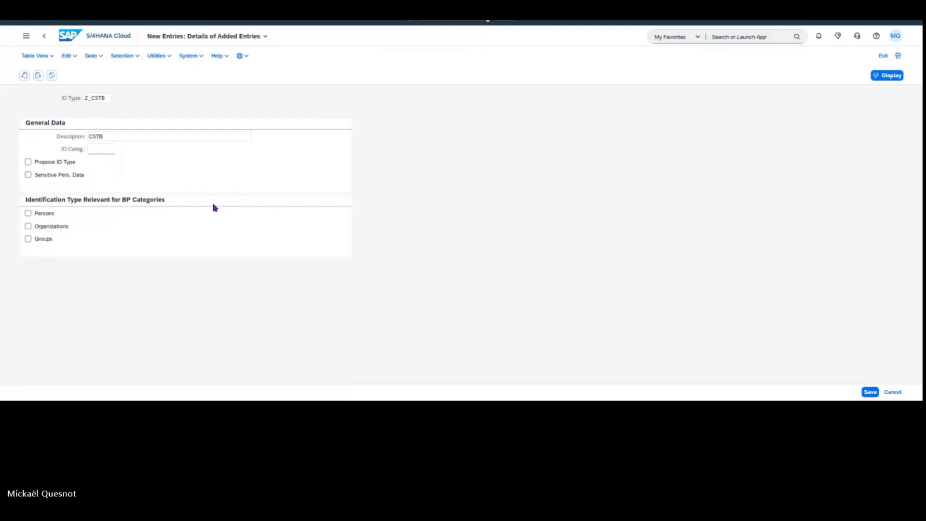
- Mark the identification type as relevant for Organizations and save it under the DEMO SAP customizing request, returning to the types list
{"action": "left_click", "coordinate": [53, 226]}
{"action": "key", "text": "Return"}
{"action": "left_click", "coordinate": [870, 392]}
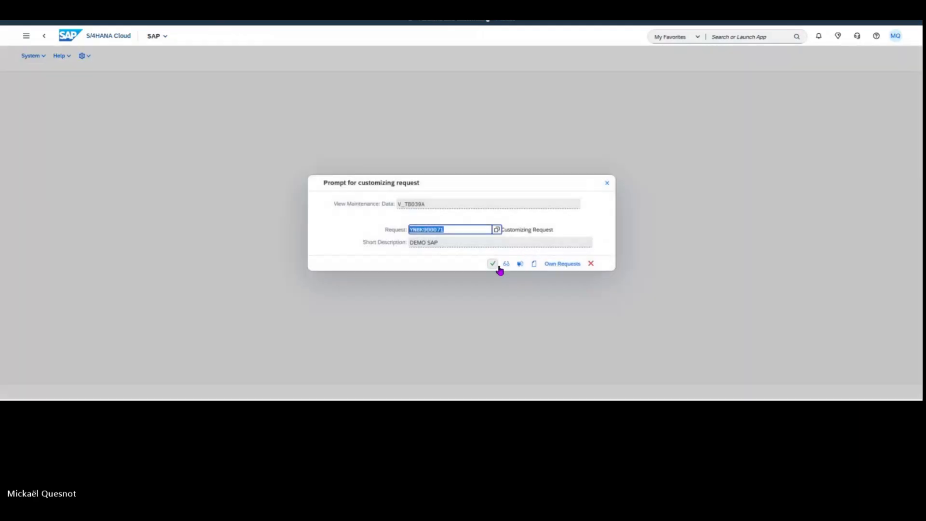
{"action": "left_click", "coordinate": [492, 264]}
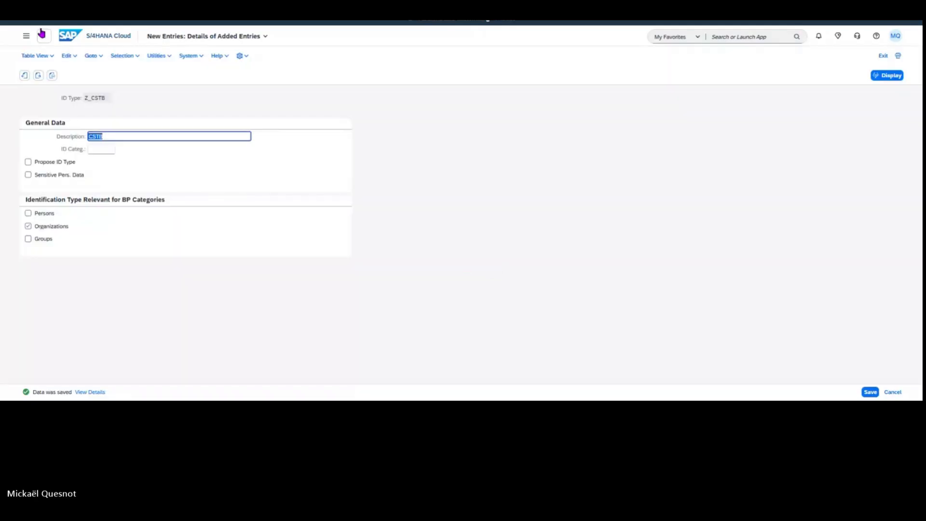
{"action": "left_click", "coordinate": [42, 33]}
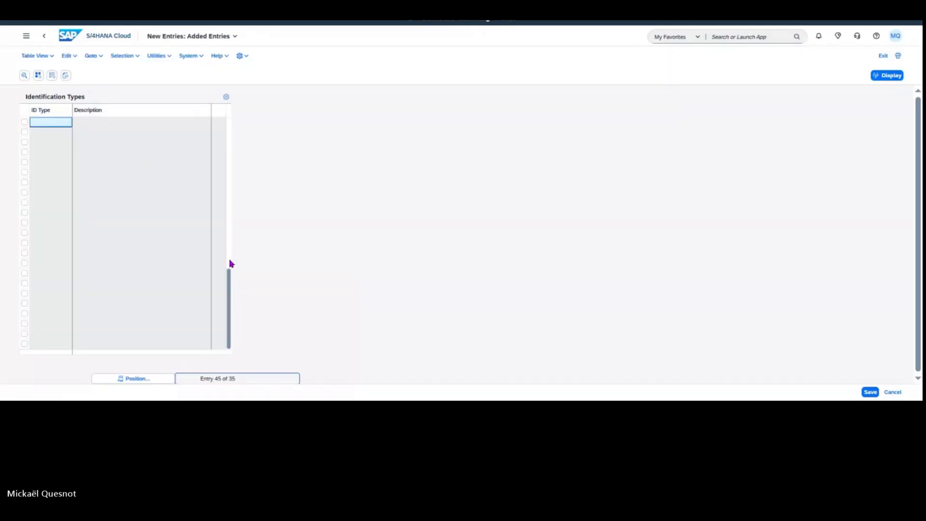
{"action": "left_click", "coordinate": [229, 263]}
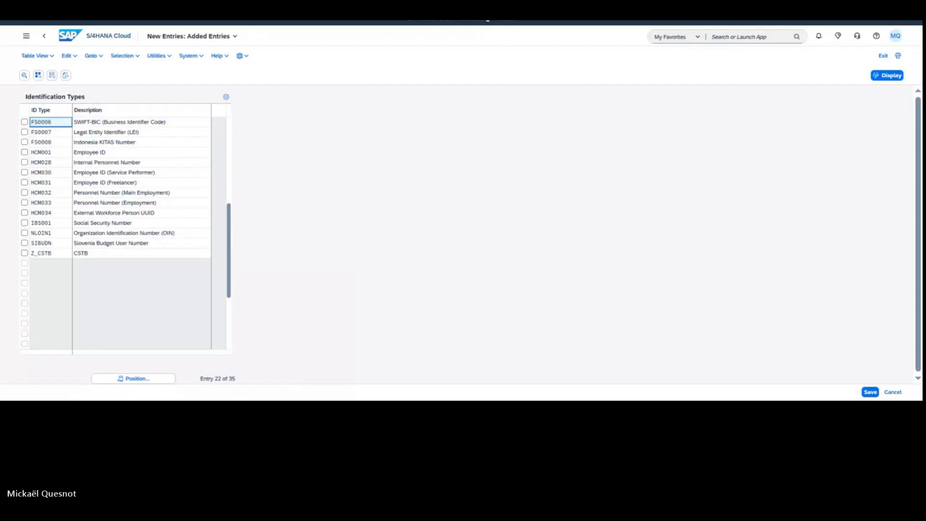
- Switch back to Central Business Configuration and open the Define Identification Categories activity, accepting the transport information
{"action": "key", "text": "ctrl+Tab"}
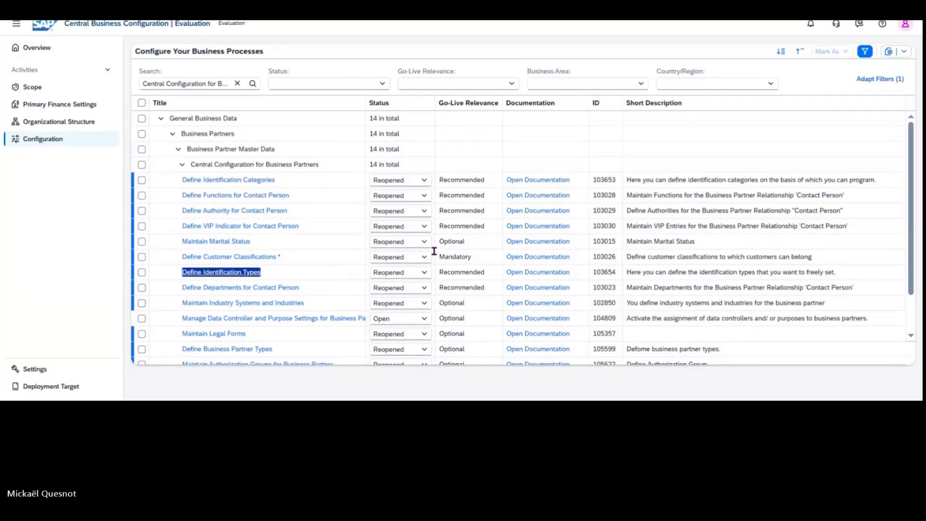
{"action": "left_click", "coordinate": [523, 182]}
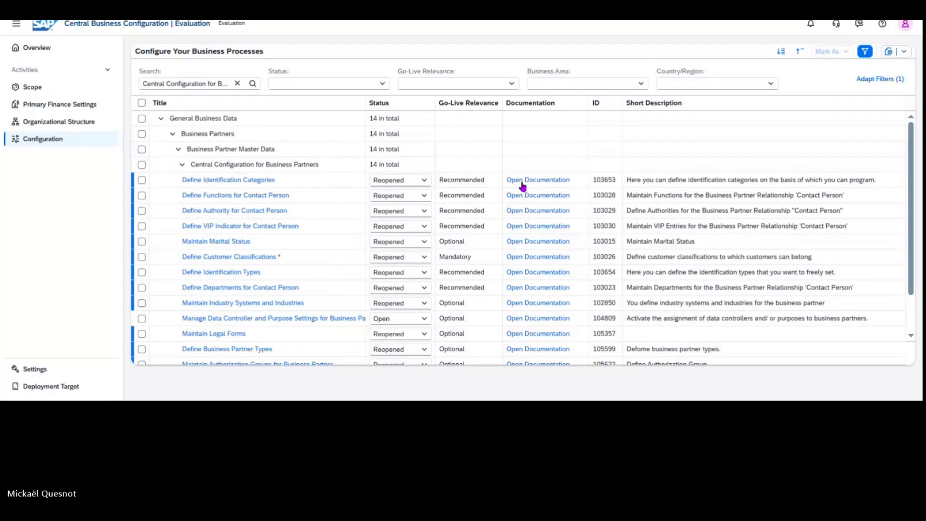
{"action": "left_click", "coordinate": [217, 181]}
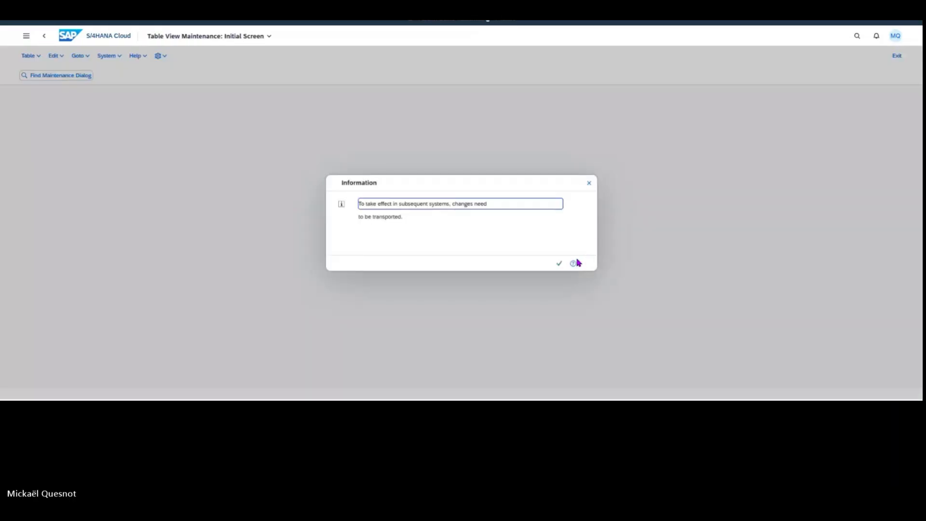
{"action": "left_click", "coordinate": [559, 264]}
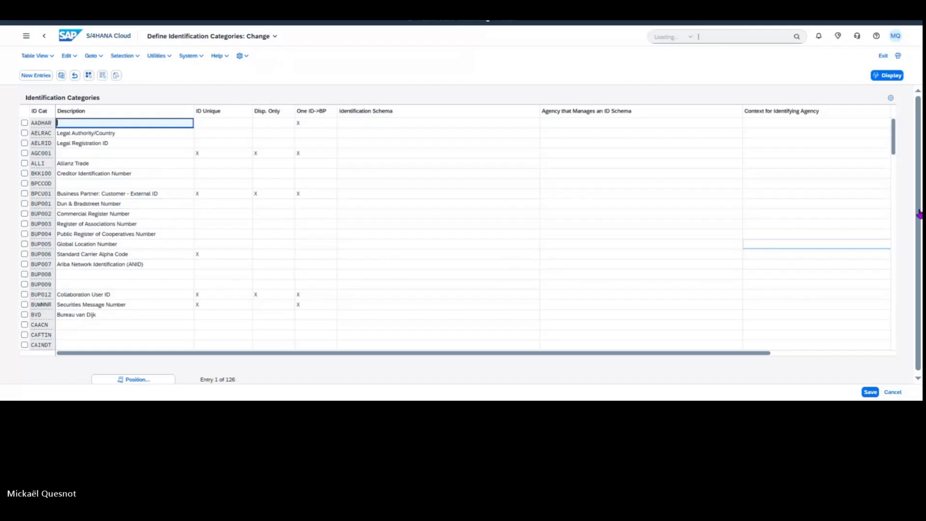
- Look through the list of identification categories from the last entry back up to the first, including their schema and agency columns
{"action": "left_click_drag", "start_coordinate": [901, 145], "coordinate": [902, 314]}
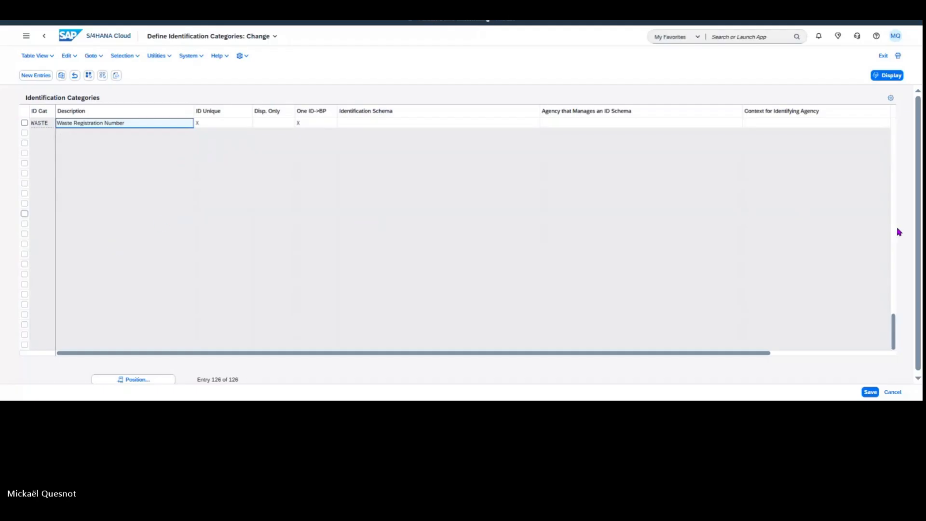
{"action": "scroll", "coordinate": [896, 231], "scroll_direction": "up", "scroll_amount": 2}
{"action": "scroll", "coordinate": [895, 231], "scroll_direction": "up", "scroll_amount": 2}
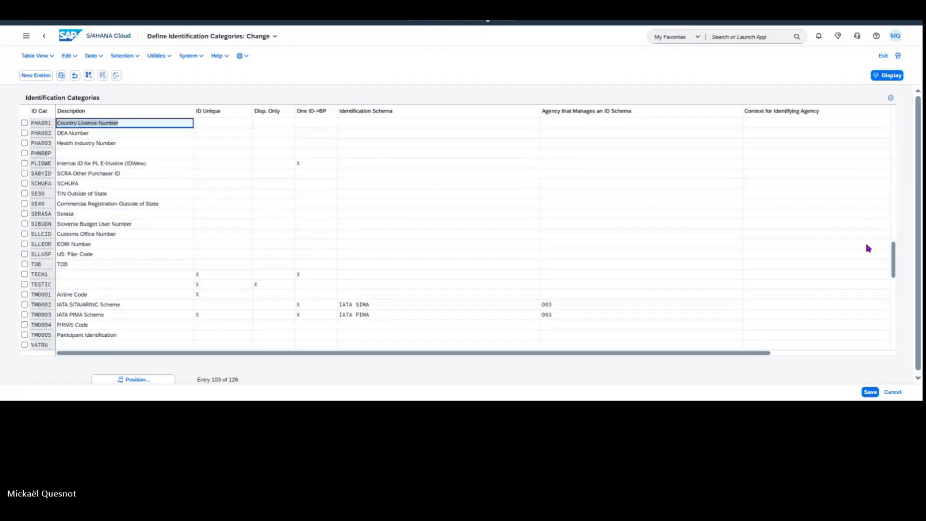
{"action": "left_click", "coordinate": [868, 253]}
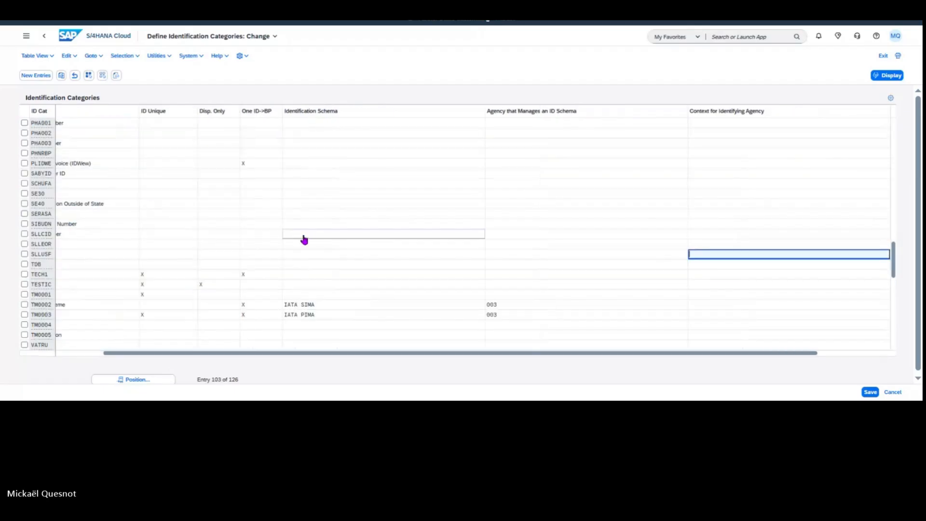
{"action": "scroll", "coordinate": [304, 240], "scroll_direction": "up", "scroll_amount": 5}
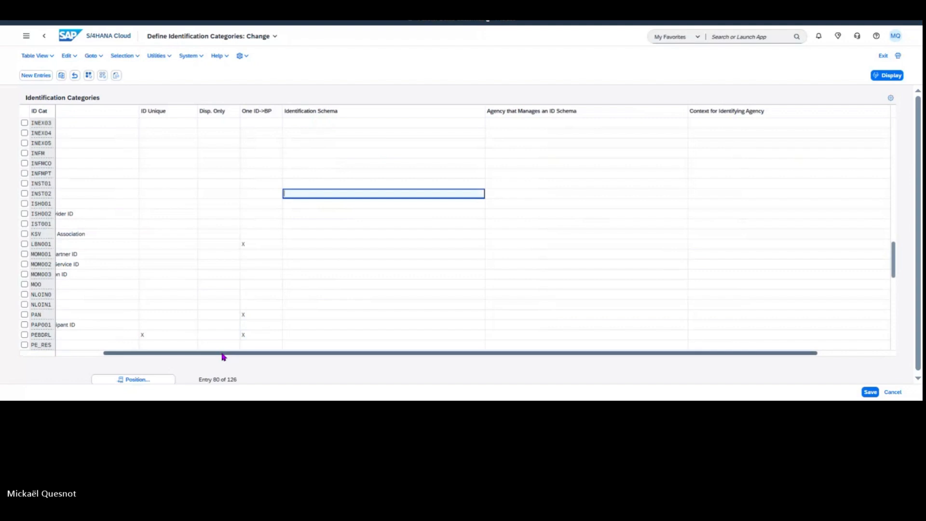
{"action": "left_click_drag", "start_coordinate": [223, 354], "coordinate": [119, 369]}
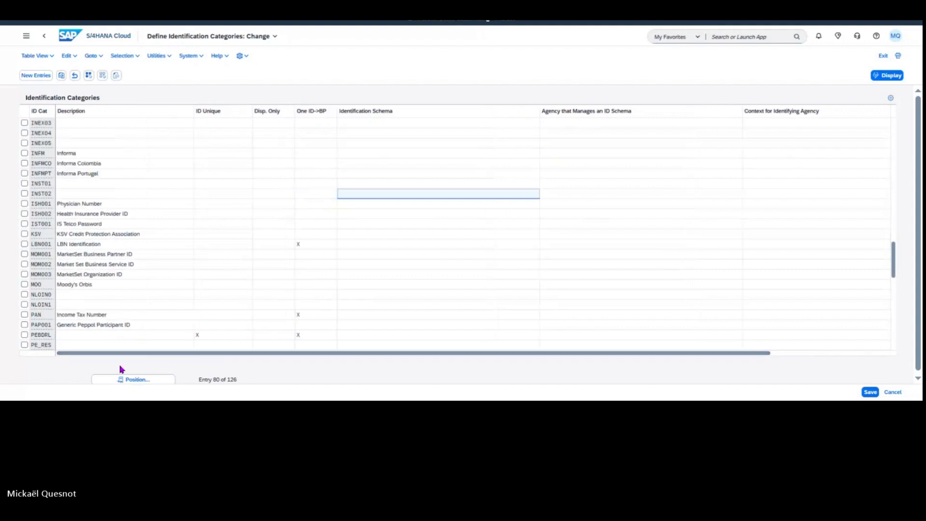
{"action": "left_click", "coordinate": [894, 195]}
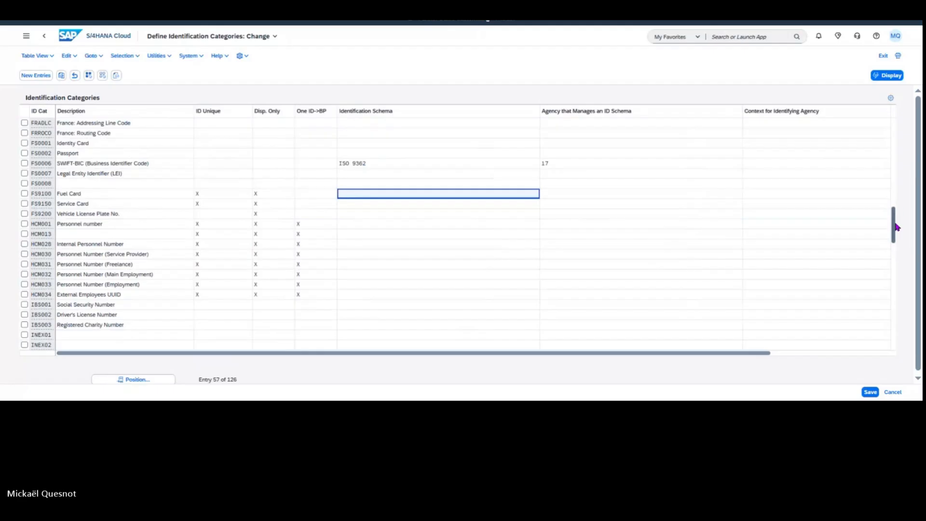
{"action": "left_click_drag", "start_coordinate": [894, 213], "coordinate": [897, 119]}
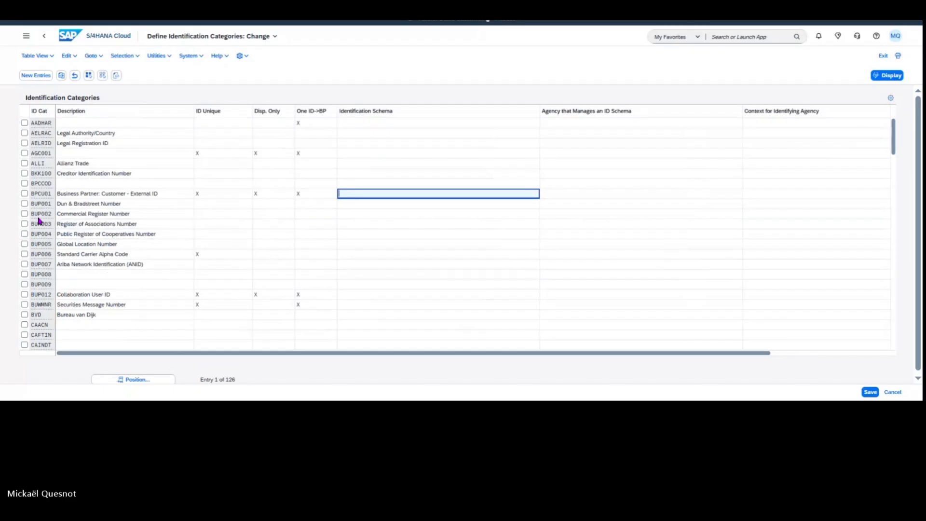
- Copy the Commercial Register Number category BUP002 to a new identification category ZCSTB with the description CSTB ID
{"action": "left_click", "coordinate": [24, 214]}
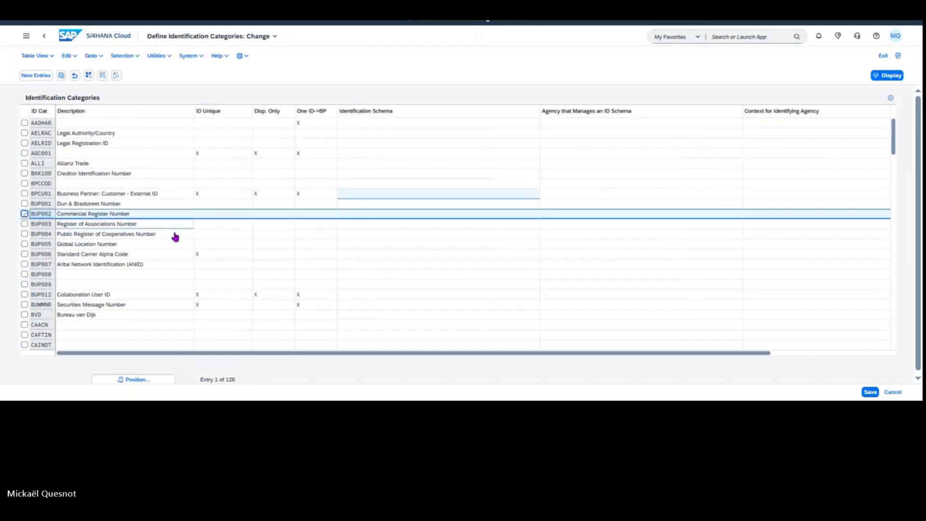
{"action": "left_click", "coordinate": [62, 76]}
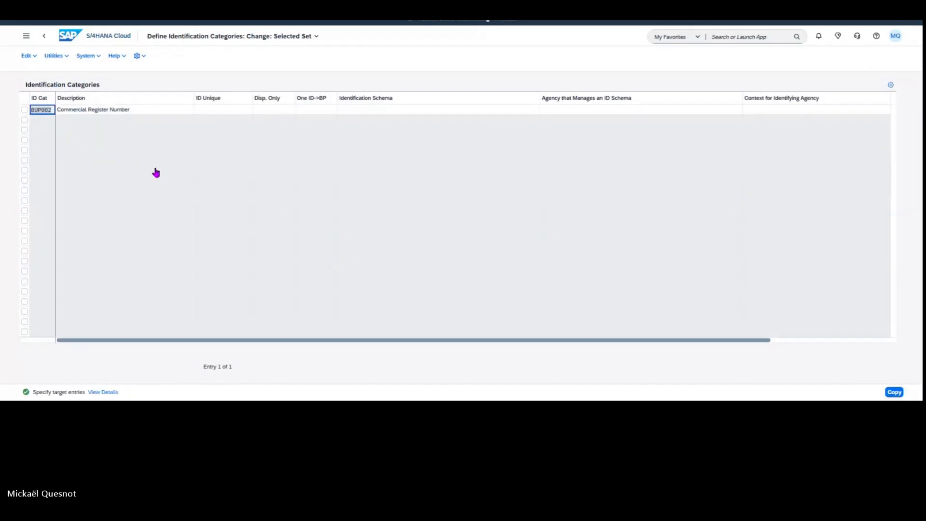
{"action": "type", "text": "Z"}
{"action": "key", "text": "Tab"}
{"action": "type", "text": "CS"}
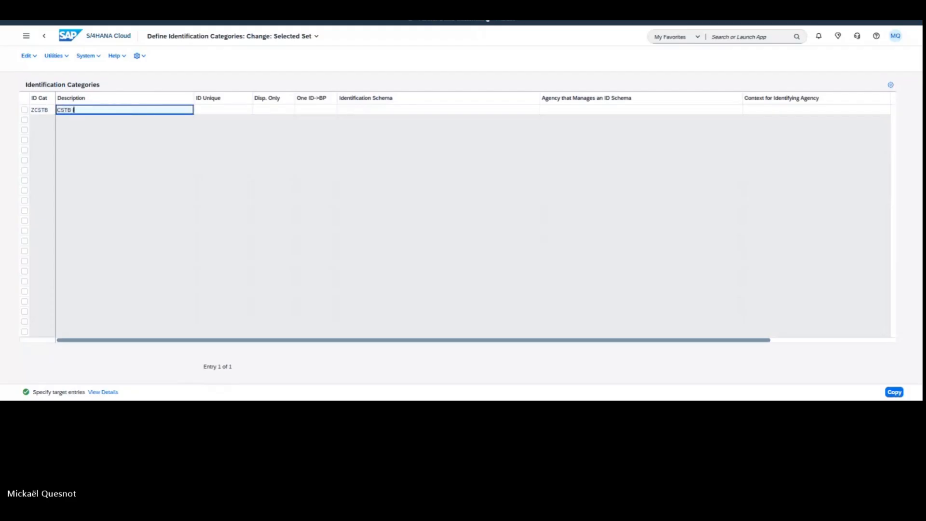
{"action": "type", "text": "TB ID"}
{"action": "key", "text": "Return"}
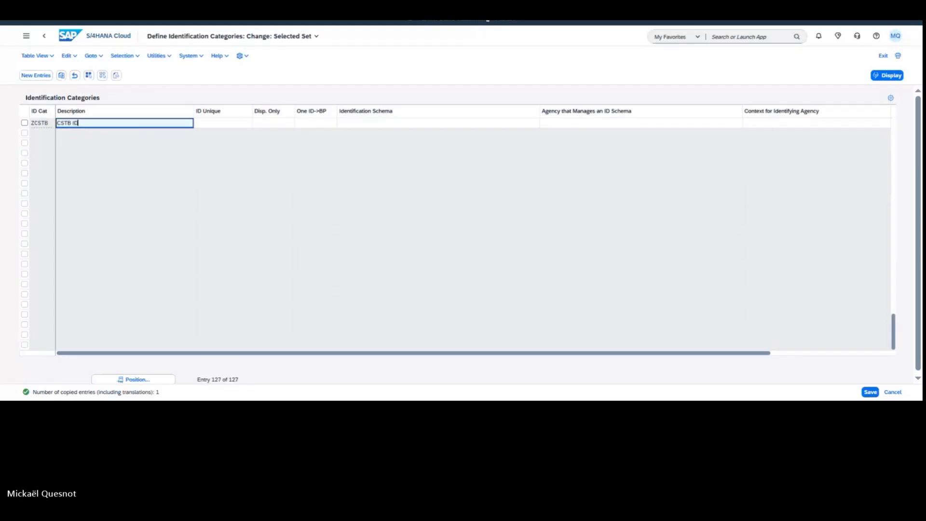
- Save the ZCSTB identification category, accepting the transport information, and return to the home page
{"action": "left_click", "coordinate": [25, 123]}
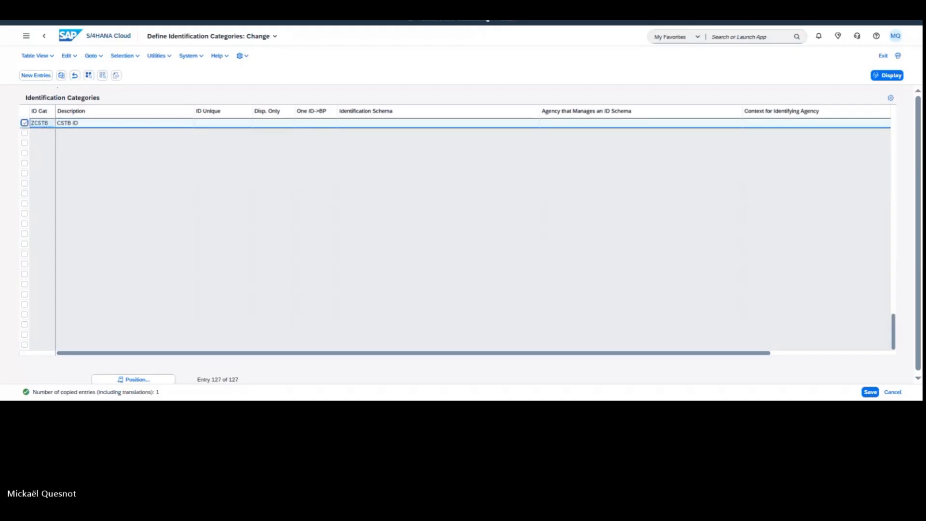
{"action": "left_click", "coordinate": [45, 124]}
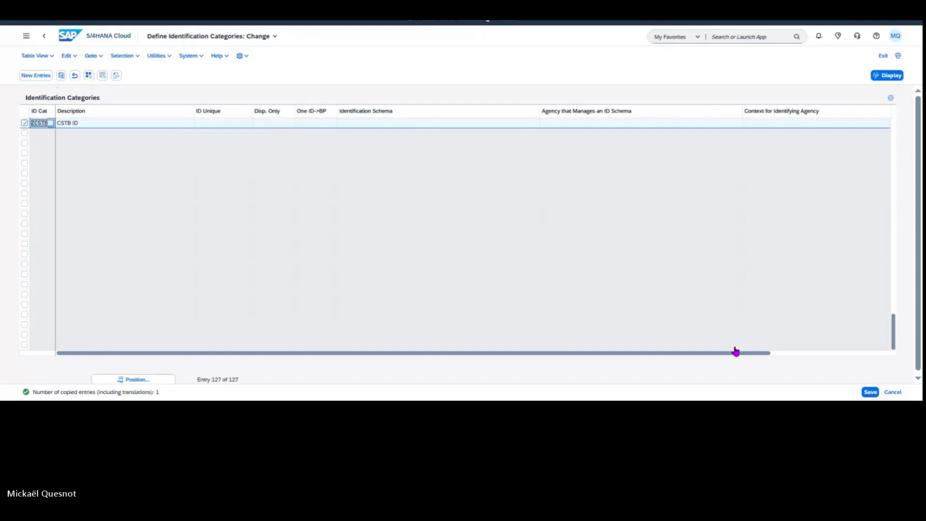
{"action": "left_click", "coordinate": [786, 355]}
{"action": "left_click_drag", "start_coordinate": [787, 354], "coordinate": [618, 362]}
{"action": "left_click", "coordinate": [871, 391]}
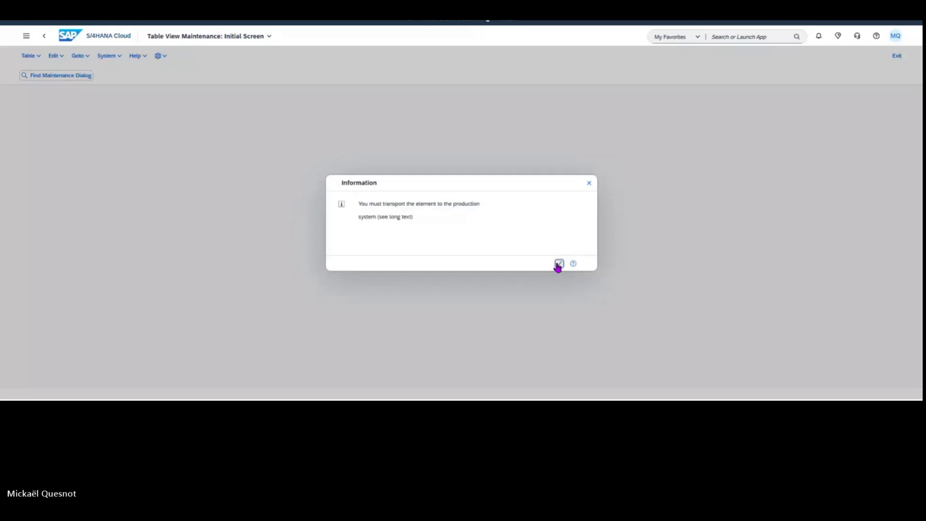
{"action": "left_click", "coordinate": [558, 264]}
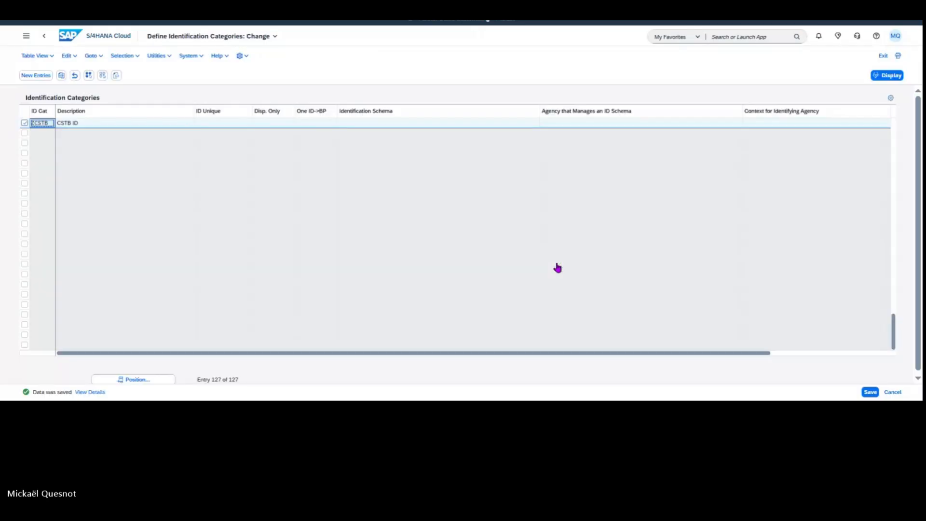
{"action": "left_click", "coordinate": [44, 39]}
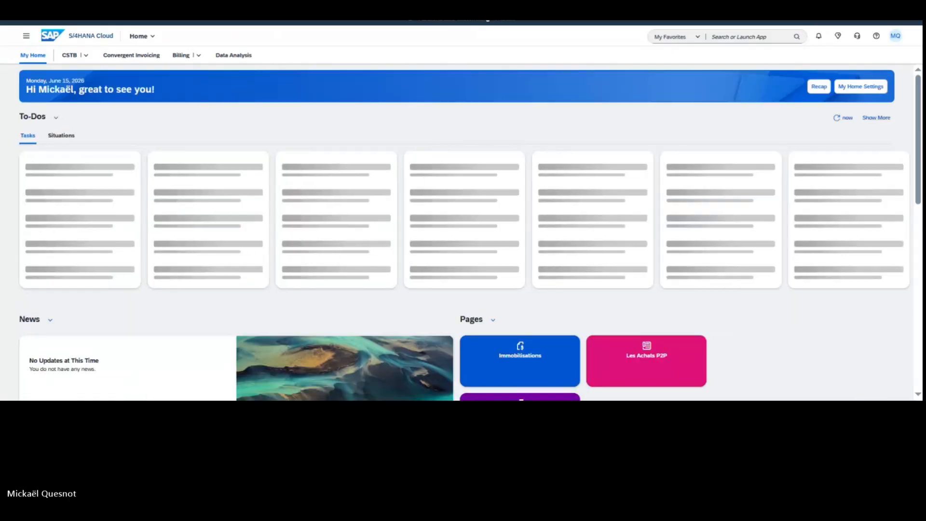
- Switch to Central Business Configuration and try to open the Define Identification Types activity, answering the locked data question
{"action": "key", "text": "ctrl+shift+Tab"}
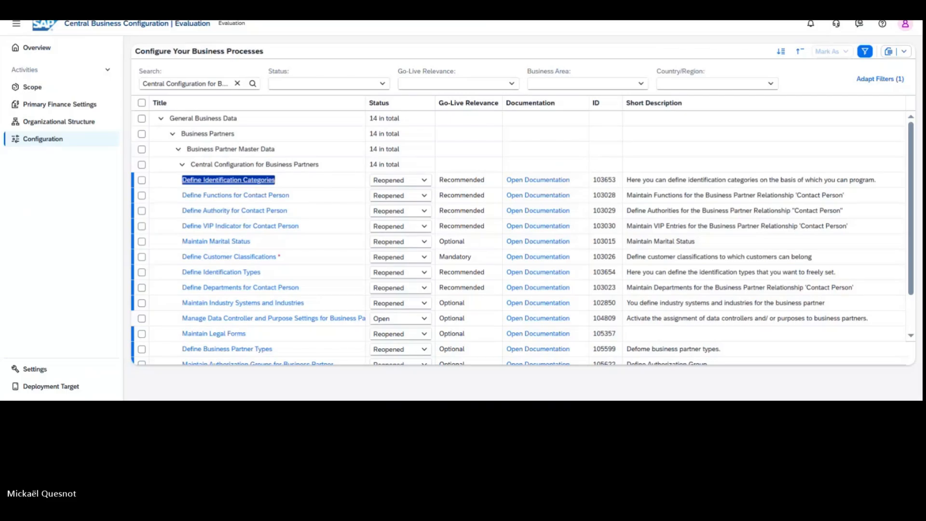
{"action": "left_click", "coordinate": [235, 273]}
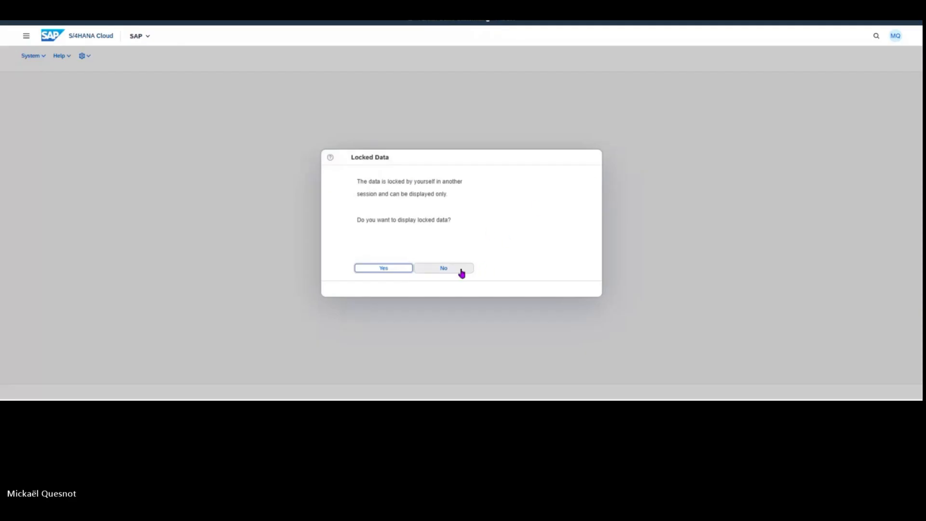
{"action": "left_click", "coordinate": [383, 269]}
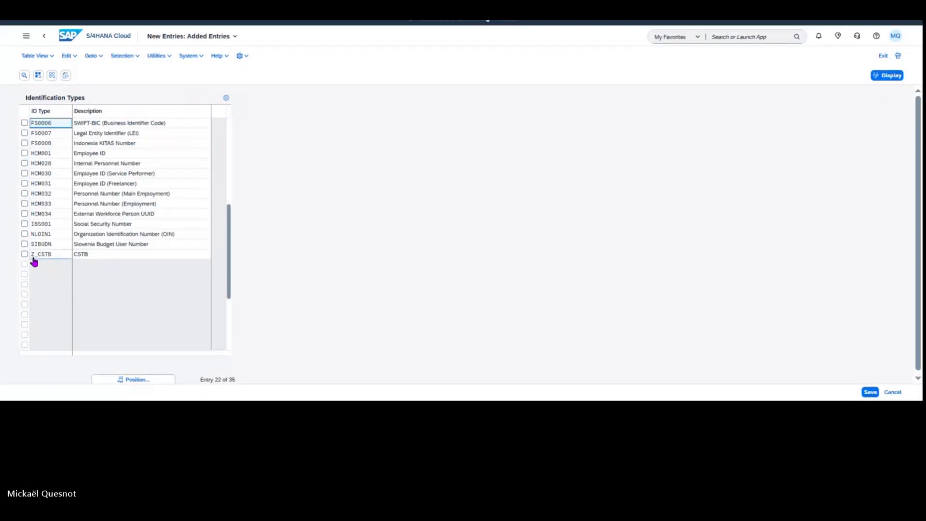
- Open the details of identification type Z_CSTB in the existing session, assign ID category ZCSTB and save
{"action": "left_click", "coordinate": [25, 255]}
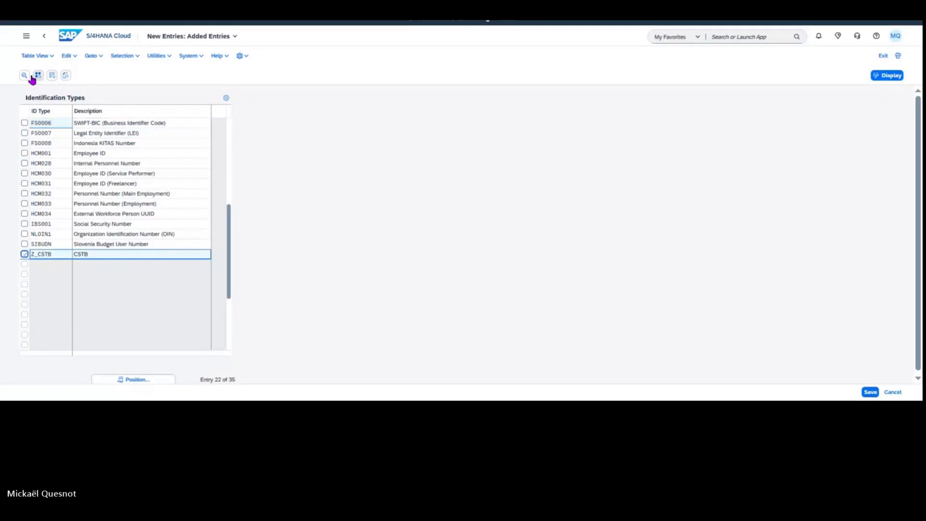
{"action": "left_click", "coordinate": [108, 148]}
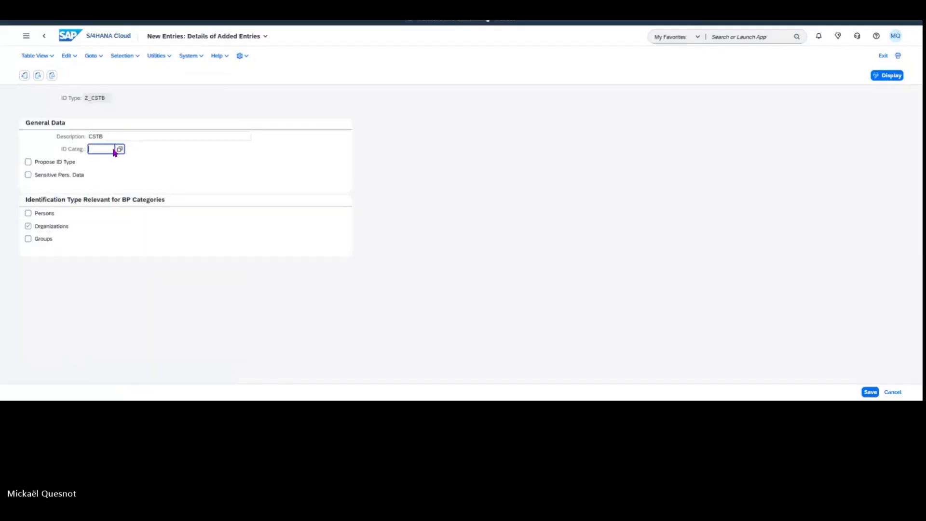
{"action": "left_click", "coordinate": [119, 150]}
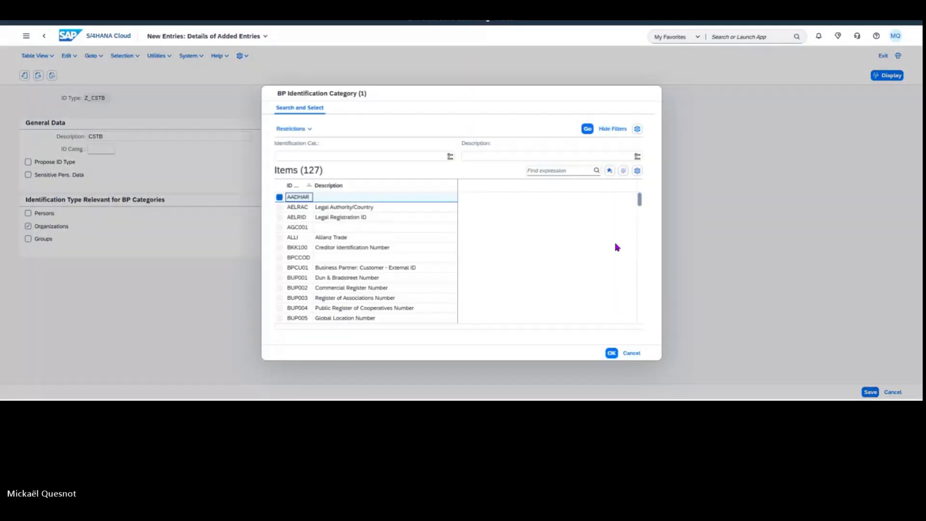
{"action": "left_click_drag", "start_coordinate": [641, 201], "coordinate": [644, 346]}
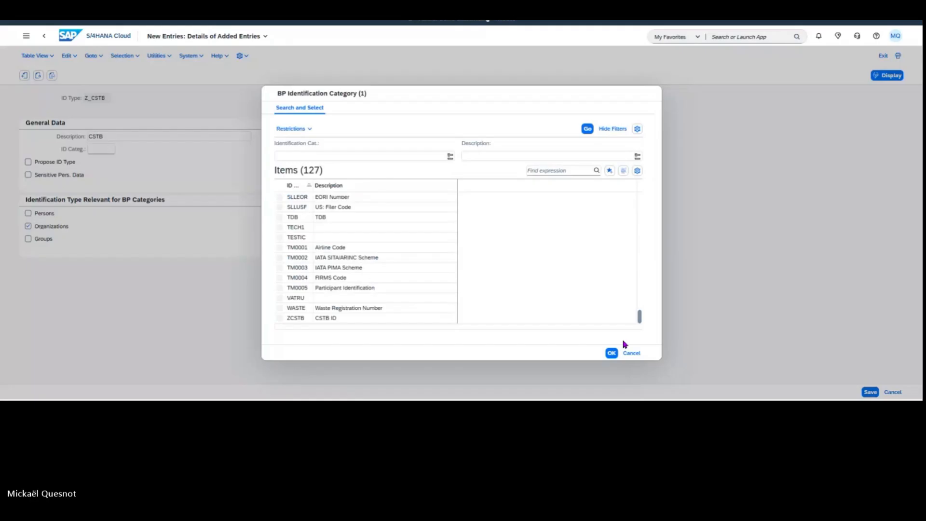
{"action": "left_click", "coordinate": [365, 320]}
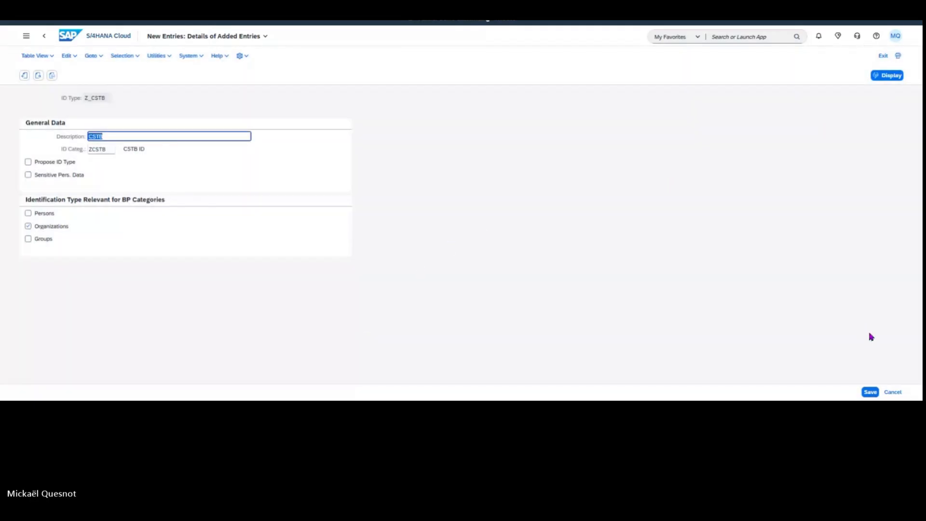
{"action": "left_click", "coordinate": [870, 391]}
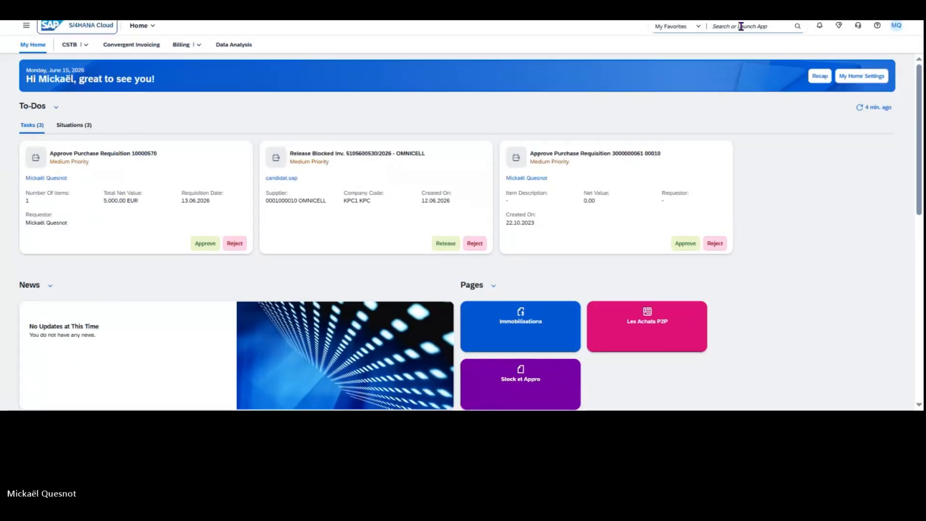
- Search the S/4HANA Cloud apps for "maintain partner" and open Maintain Business Partner
{"action": "left_click", "coordinate": [741, 37]}
{"action": "type", "text": "maintain"}
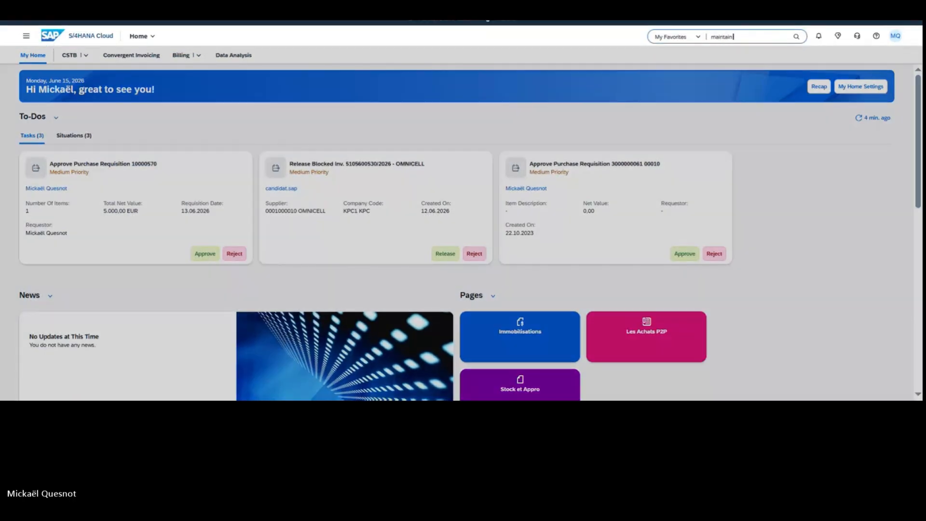
{"action": "type", "text": " partne"}
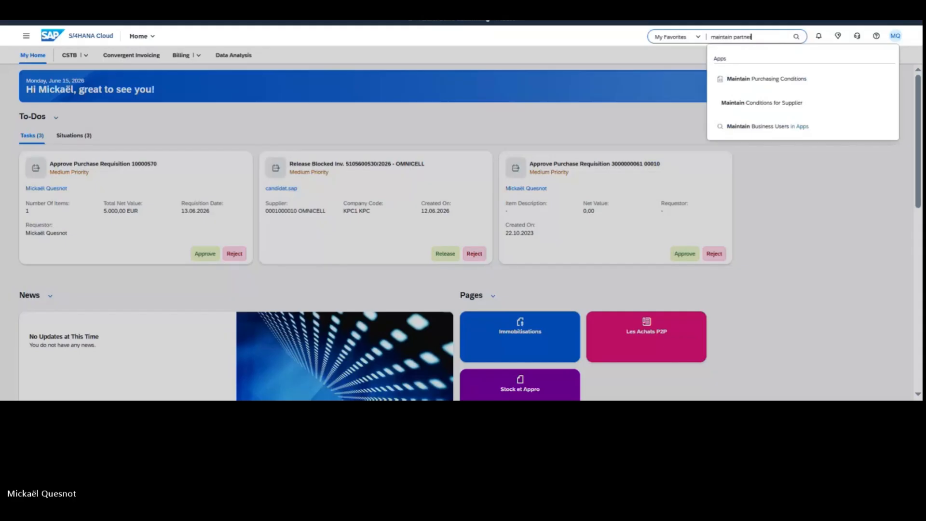
{"action": "type", "text": "r"}
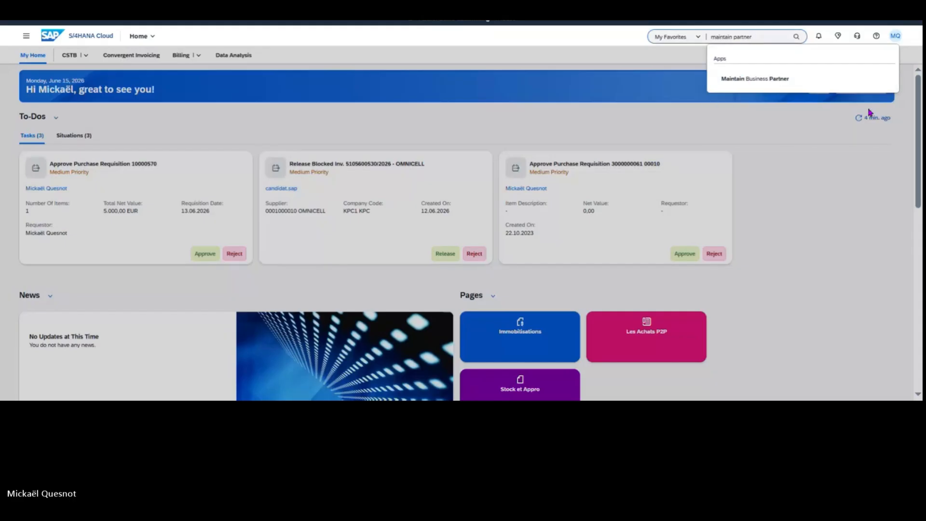
{"action": "left_click", "coordinate": [766, 80]}
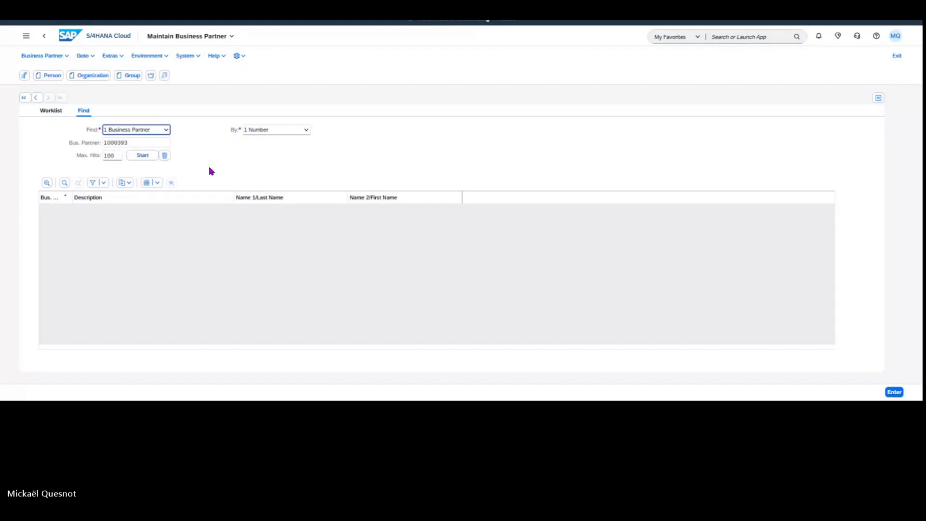
- Find the organization Top Sport SE, open it for editing and display its identification data
{"action": "left_click", "coordinate": [140, 156]}
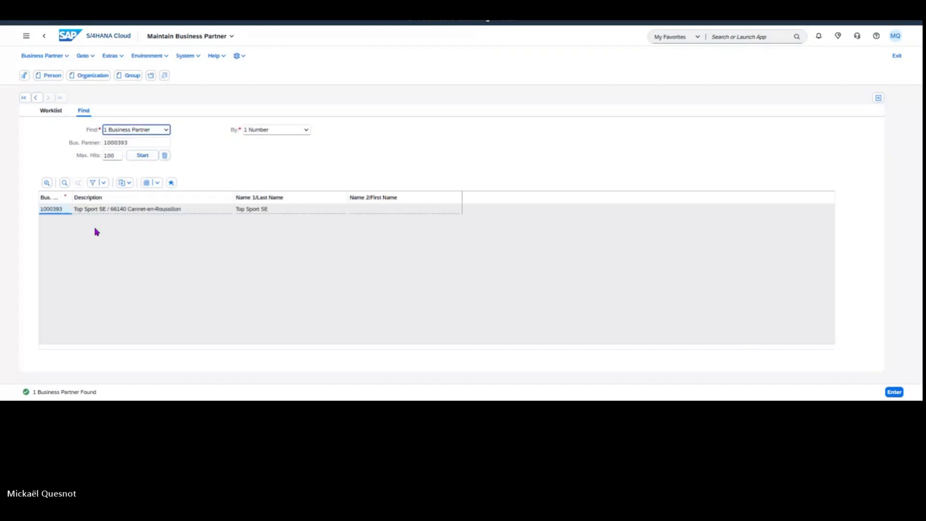
{"action": "left_click", "coordinate": [50, 211]}
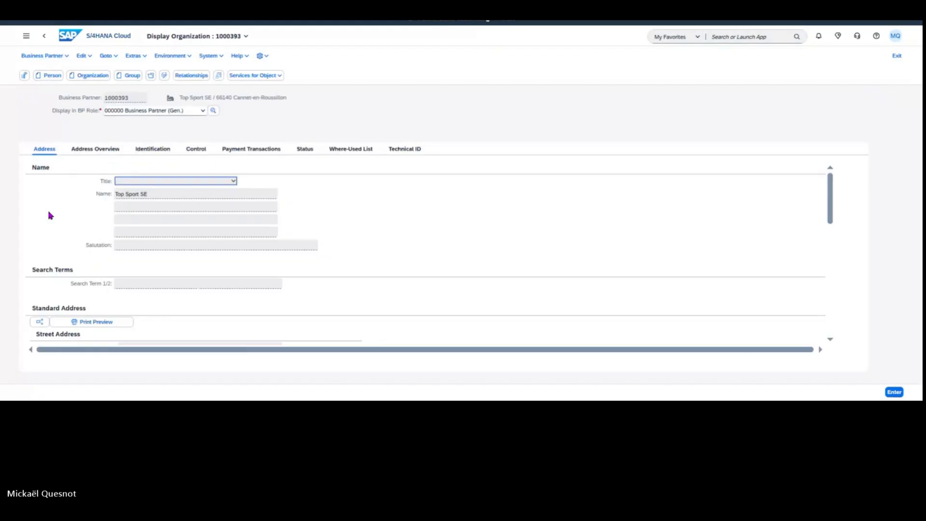
{"action": "left_click", "coordinate": [165, 76]}
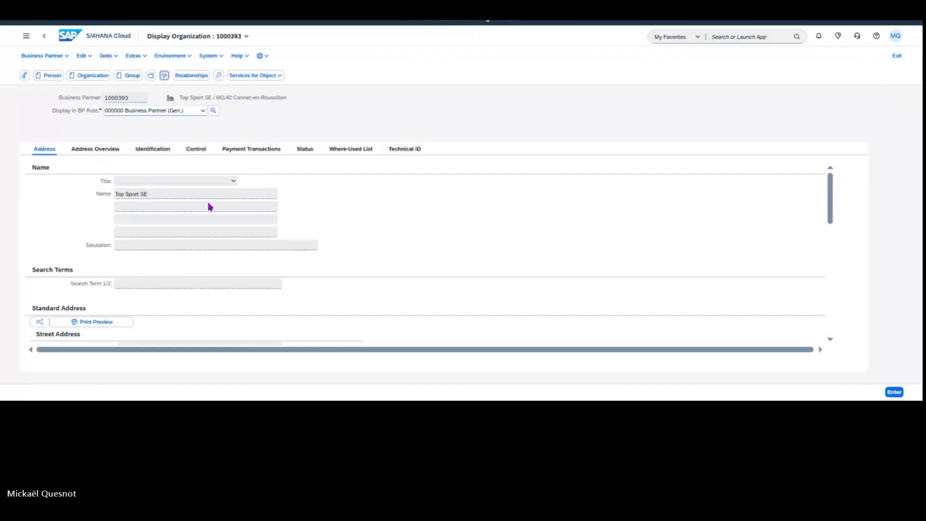
{"action": "left_click", "coordinate": [153, 149]}
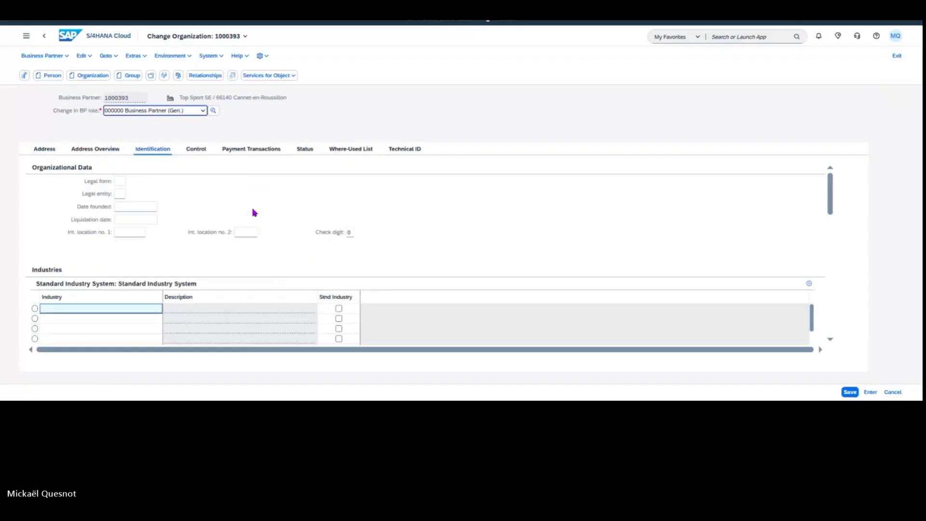
{"action": "left_click", "coordinate": [202, 154]}
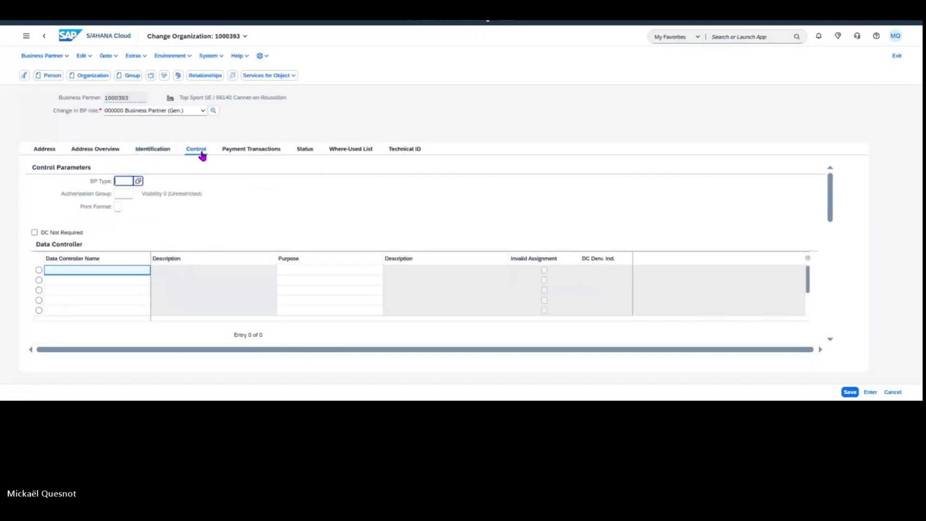
{"action": "left_click", "coordinate": [160, 150]}
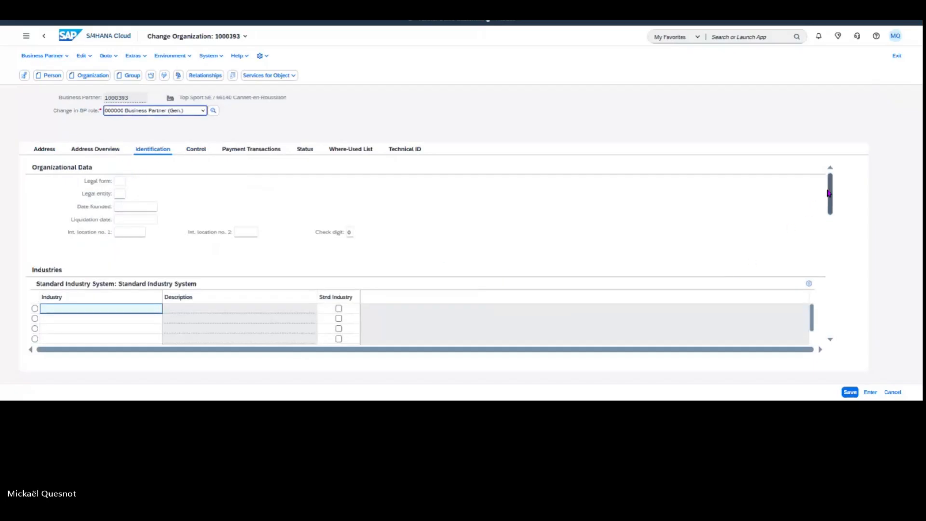
- Add identification type Z_CSTB from the value help in the first empty row of the Identification Numbers table
{"action": "left_click_drag", "start_coordinate": [831, 198], "coordinate": [837, 244]}
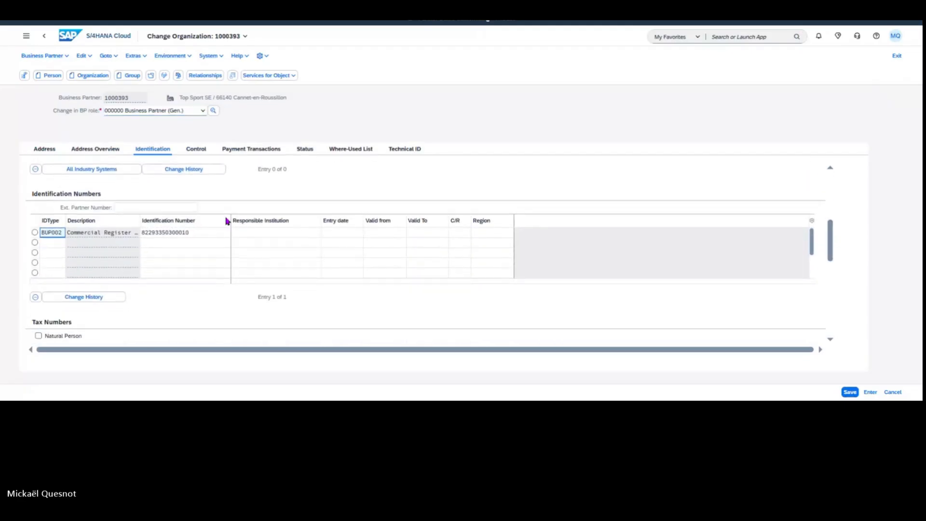
{"action": "left_click", "coordinate": [57, 243]}
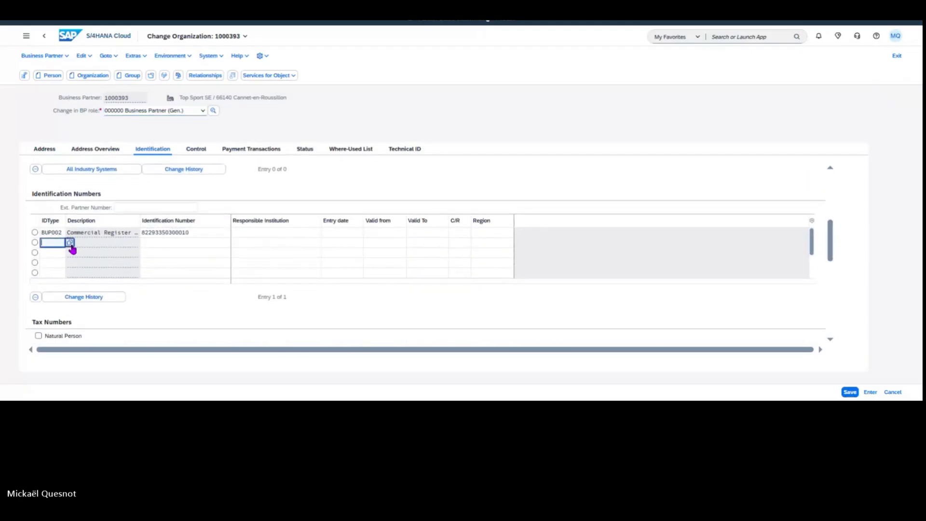
{"action": "left_click", "coordinate": [70, 243]}
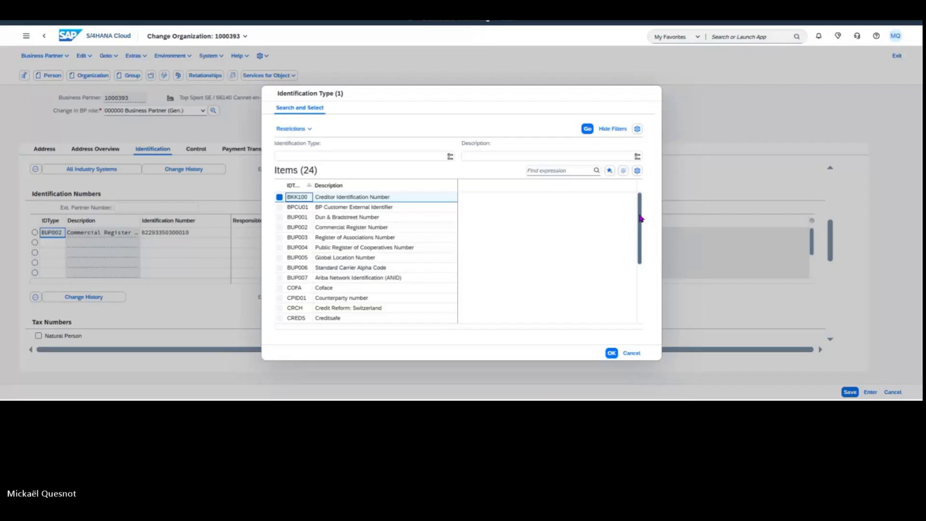
{"action": "left_click_drag", "start_coordinate": [641, 219], "coordinate": [648, 317]}
{"action": "left_click", "coordinate": [344, 320]}
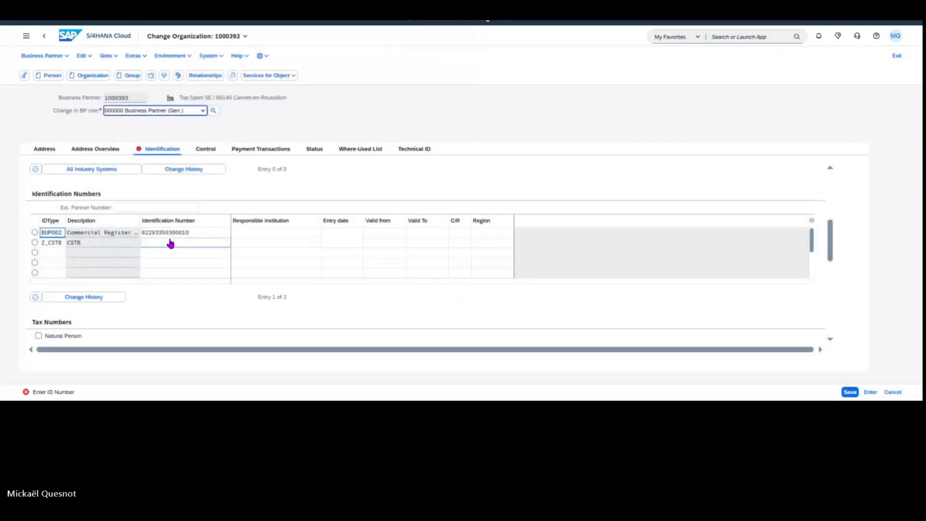
- Enter DEMO as the identification number of the Z_CSTB entry and confirm it
{"action": "left_click", "coordinate": [170, 242]}
{"action": "type", "text": "DEMO"}
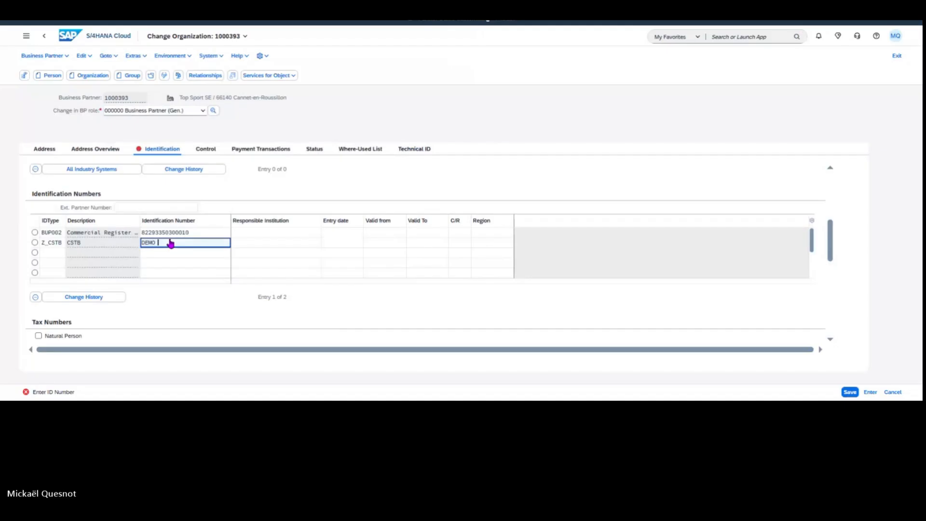
{"action": "key", "text": "Return"}
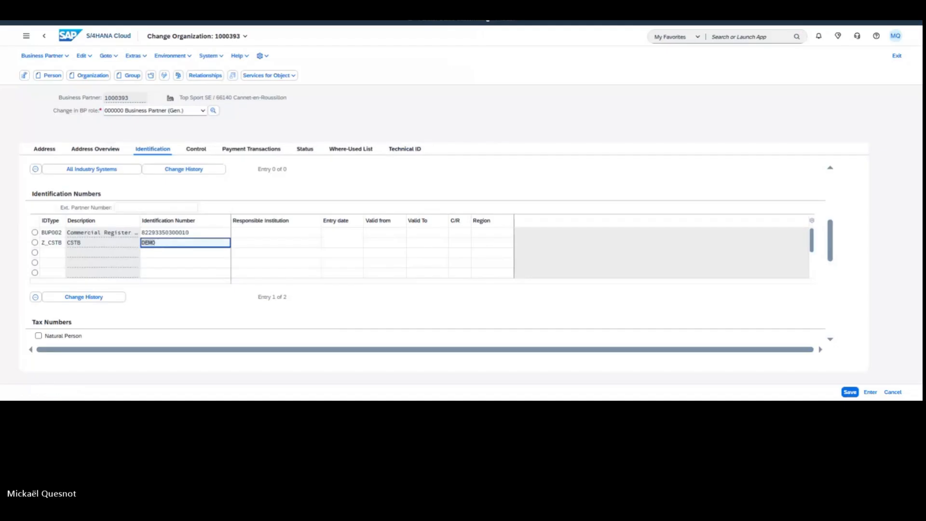
- Extend the Z_CSTB identification number to DEMO CHAMPS DYNAMIQUE and save the business partner
{"action": "double_click", "coordinate": [166, 246]}
{"action": "left_click", "coordinate": [168, 247]}
{"action": "type", "text": "CHAM"}
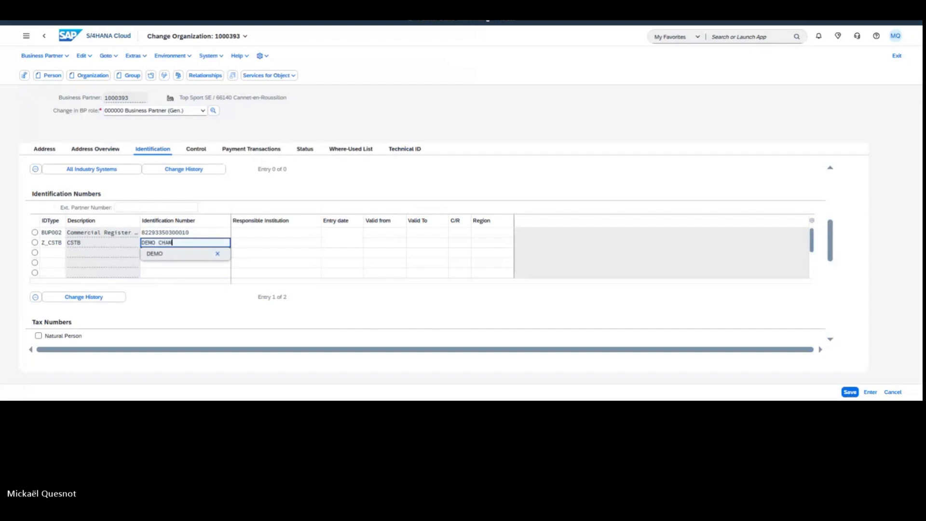
{"action": "type", "text": "PS DYNAMIQUE"}
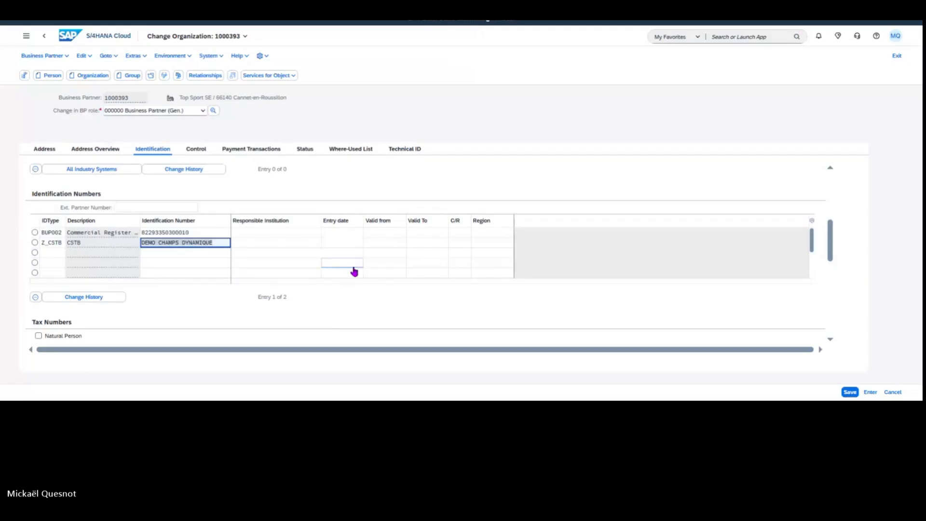
{"action": "left_click", "coordinate": [848, 392]}
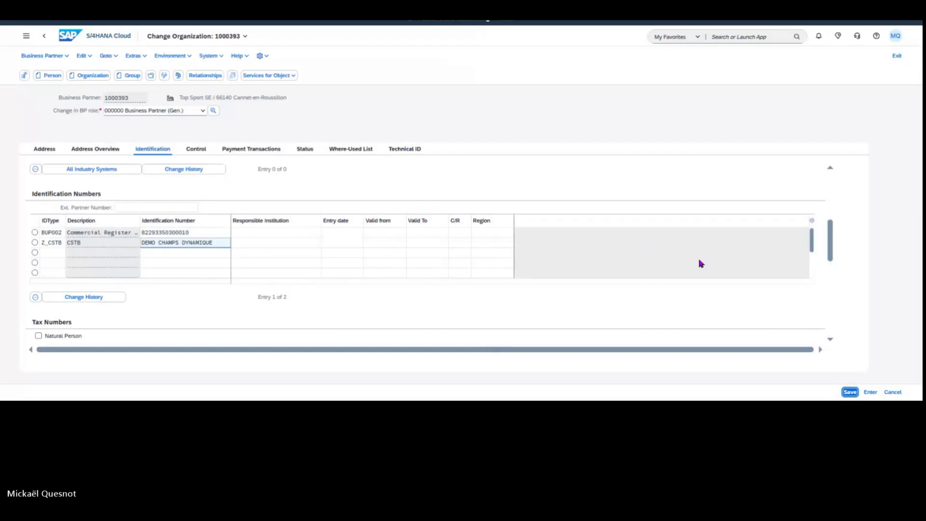